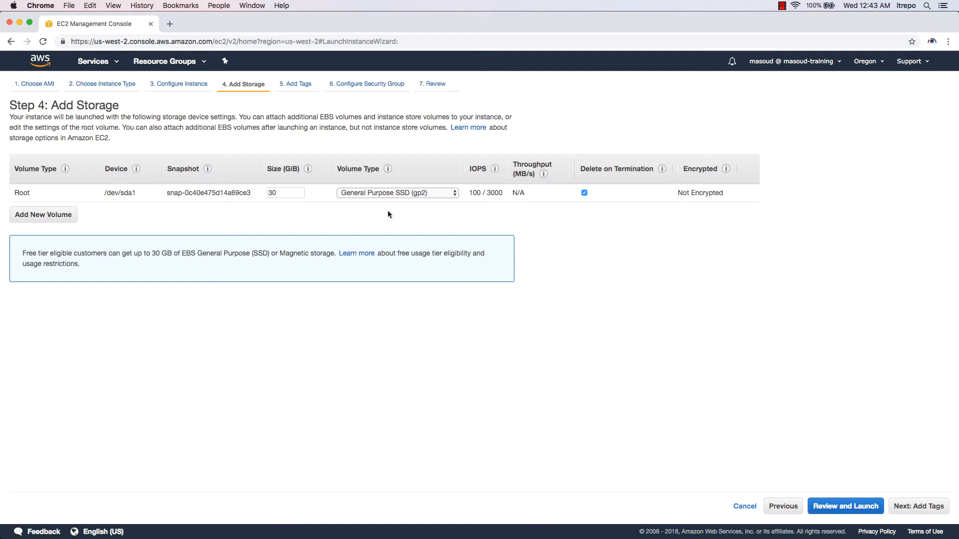
Try the Provisioned IOPS SSD (io1) and Magnetic (standard) types on the root volume, and restore General Purpose SSD (gp2)
click(453, 192)
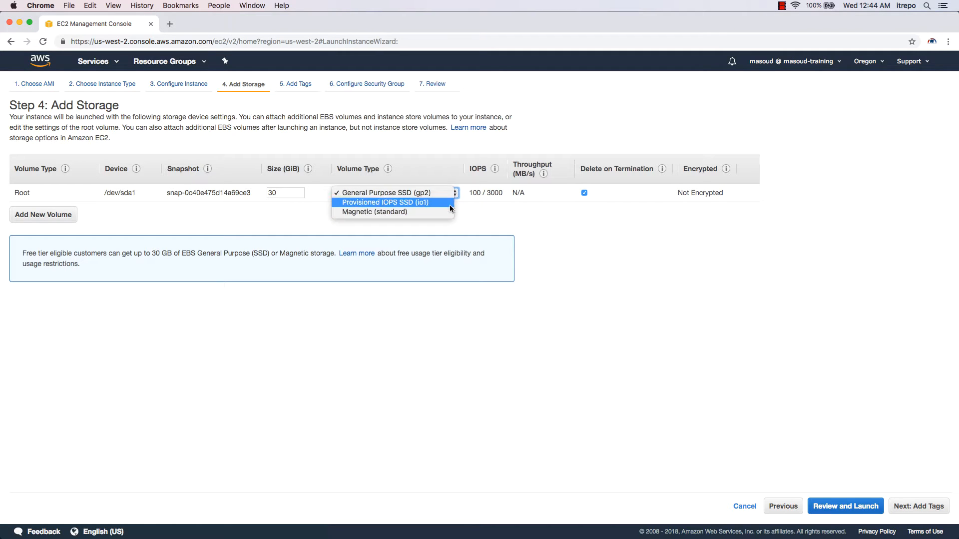
click(426, 193)
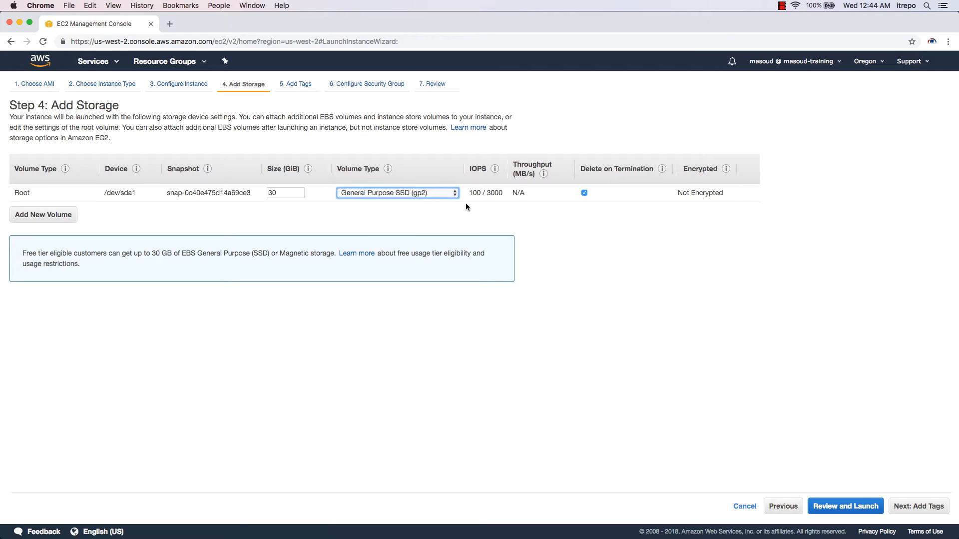
mouse_move(473, 199)
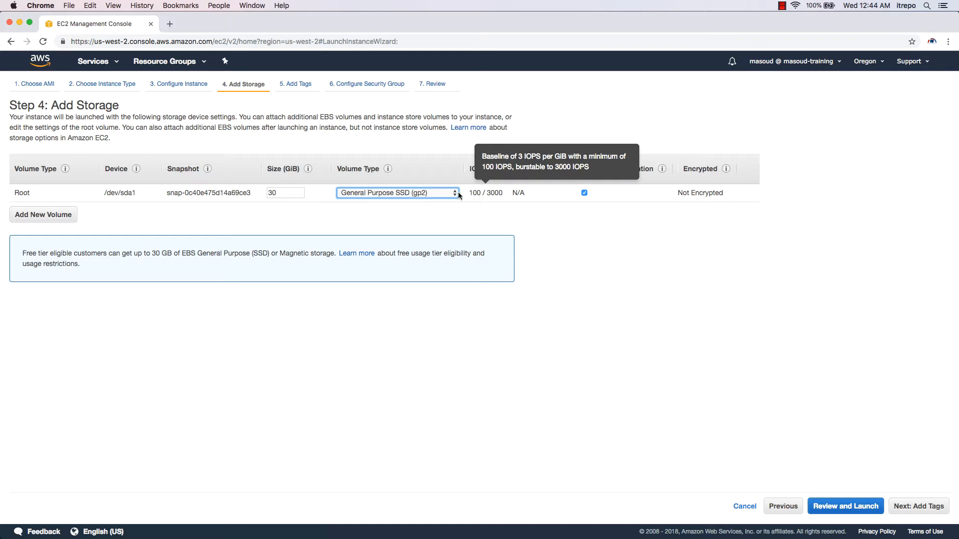
click(455, 193)
click(443, 203)
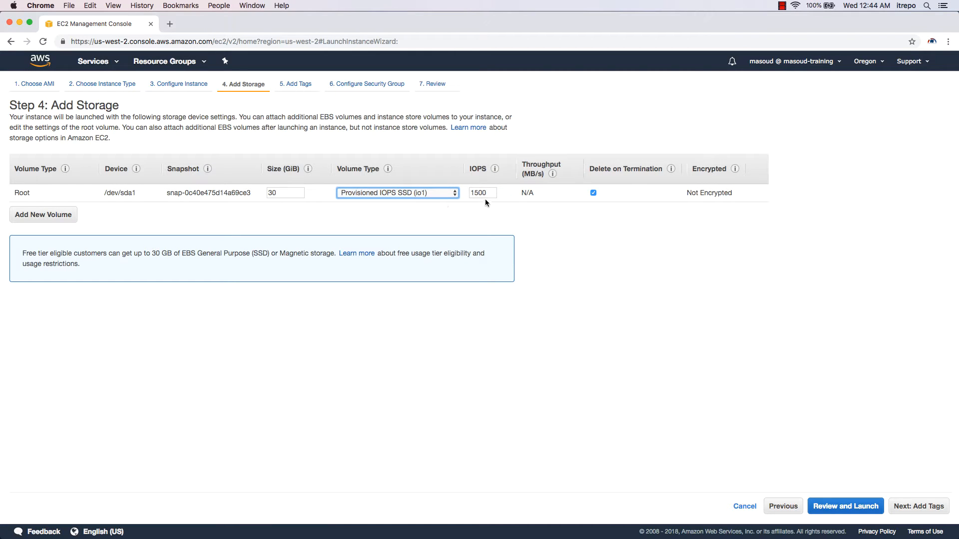
click(448, 191)
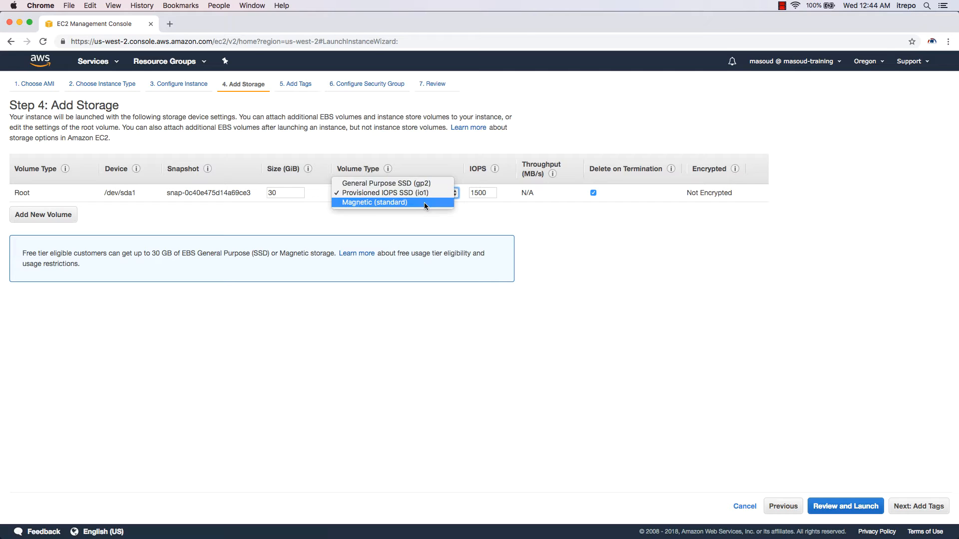
click(424, 202)
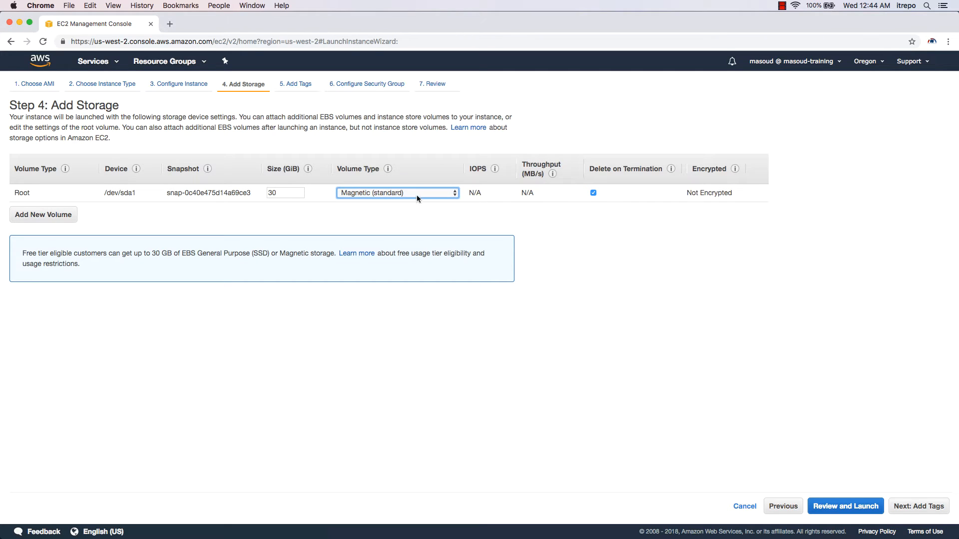
click(458, 197)
click(413, 172)
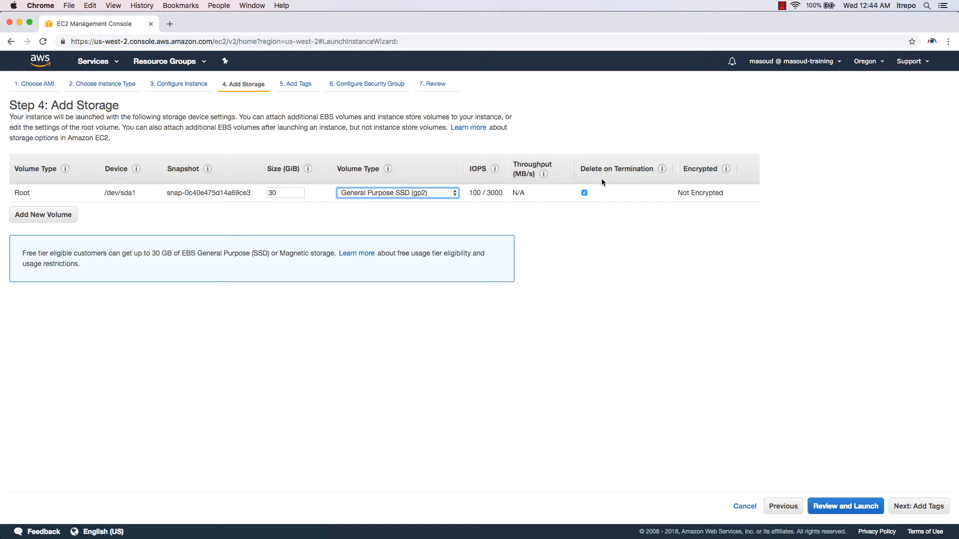
click(583, 193)
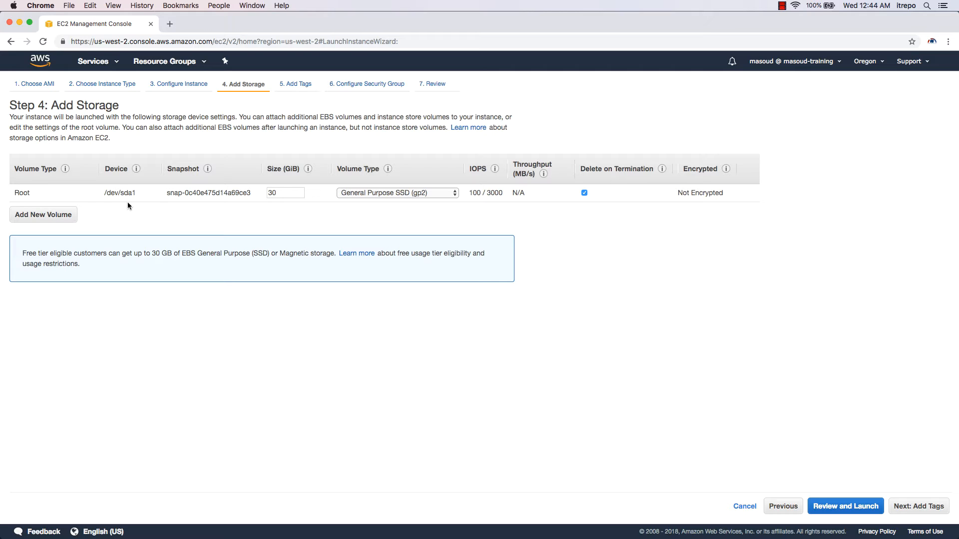
Add a new EBS volume and review its available device names, keeping xvdb
click(48, 214)
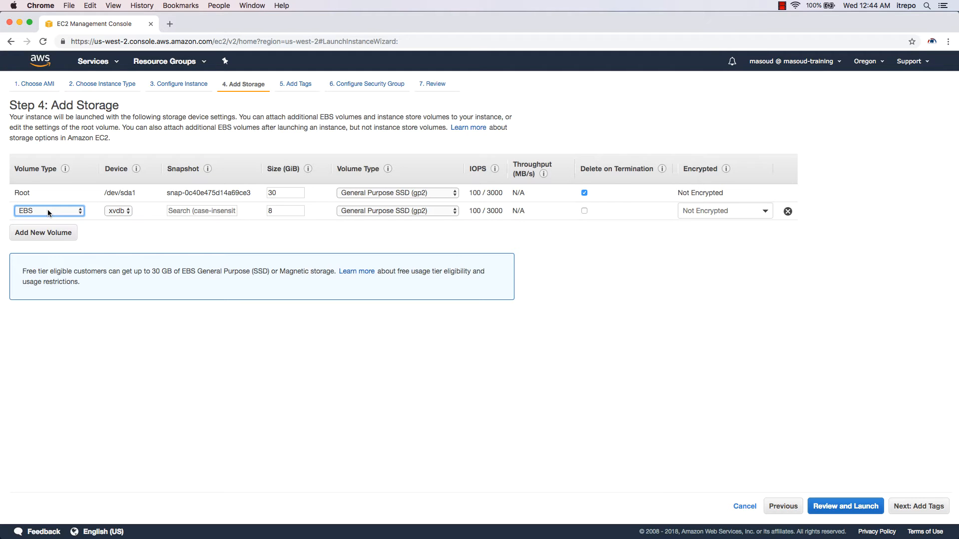
click(48, 212)
click(46, 209)
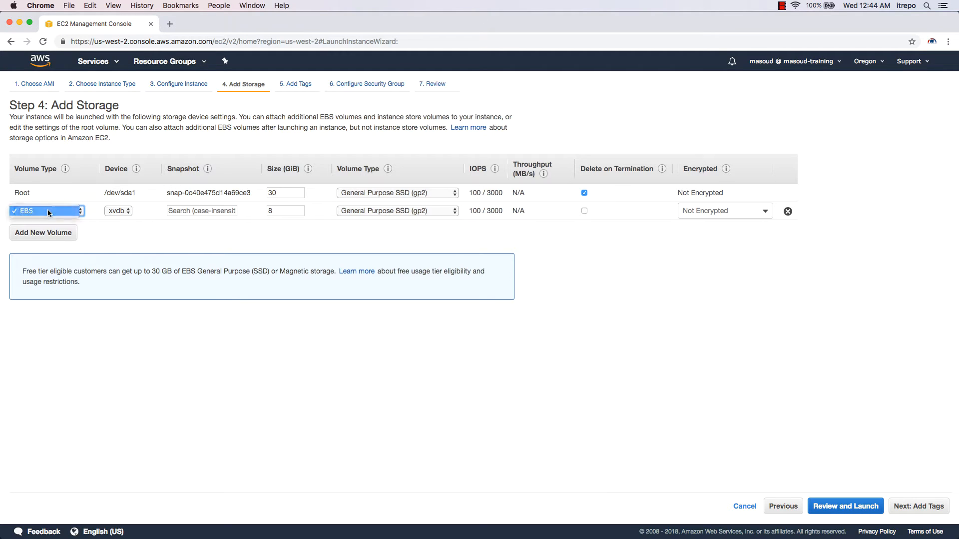
click(118, 210)
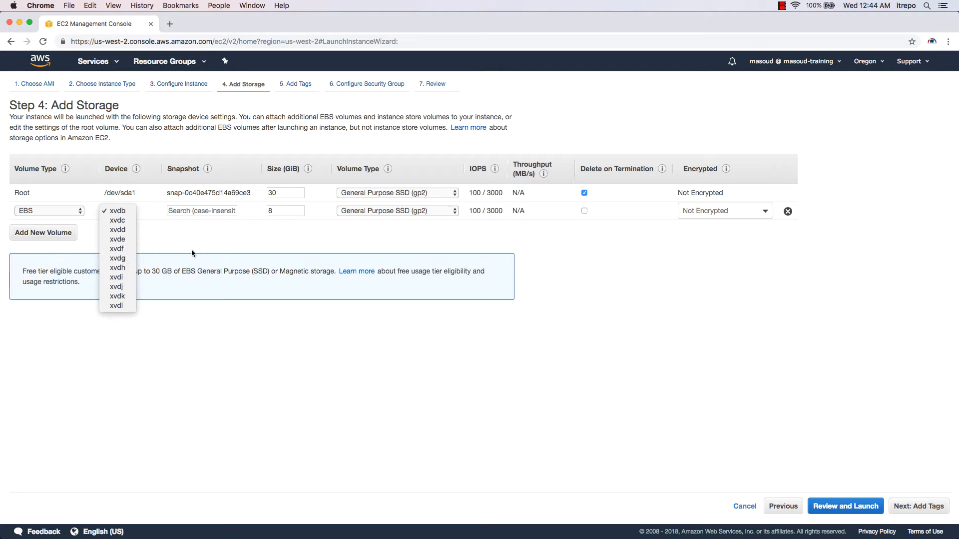
click(207, 247)
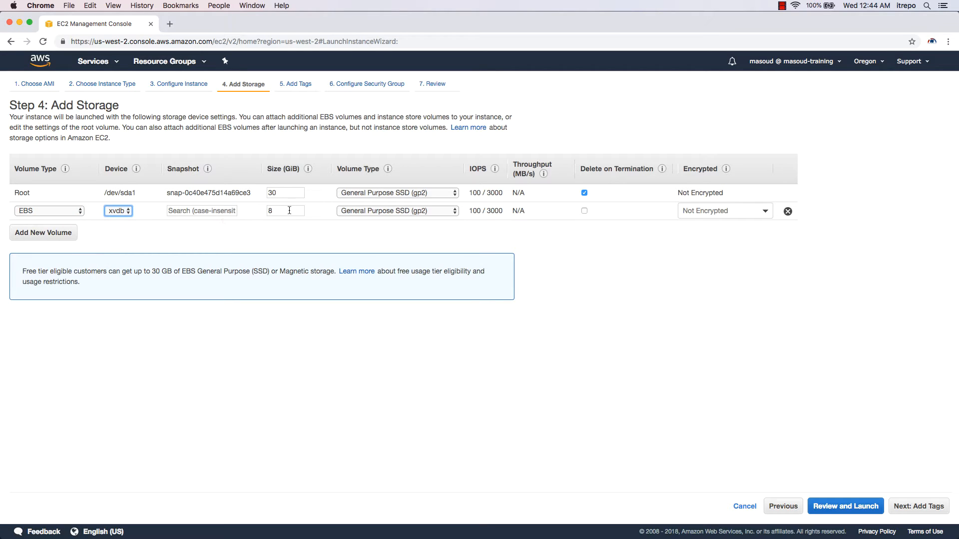
Switch the added EBS volume's type to Cold HDD (sc1), and change it to Throughput Optimized HDD (st1)
click(398, 211)
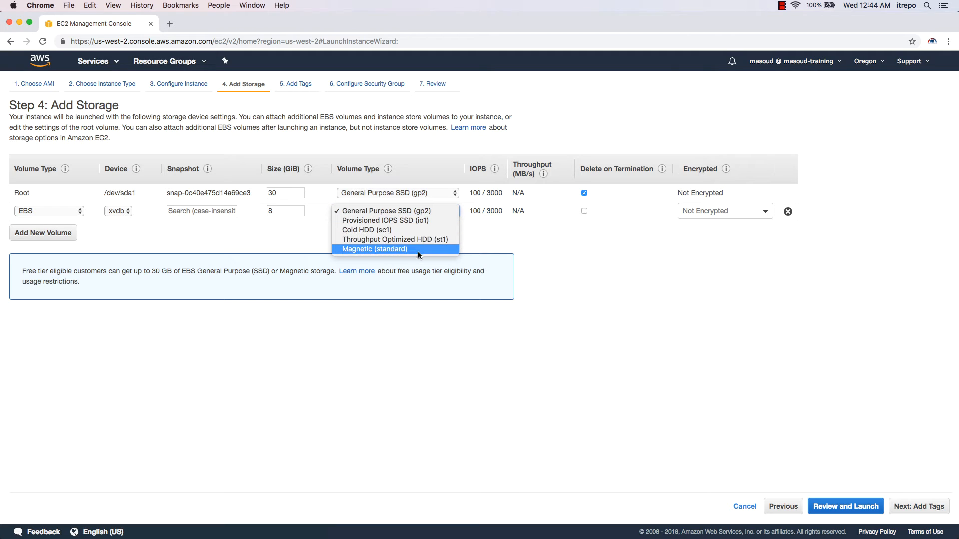
click(386, 231)
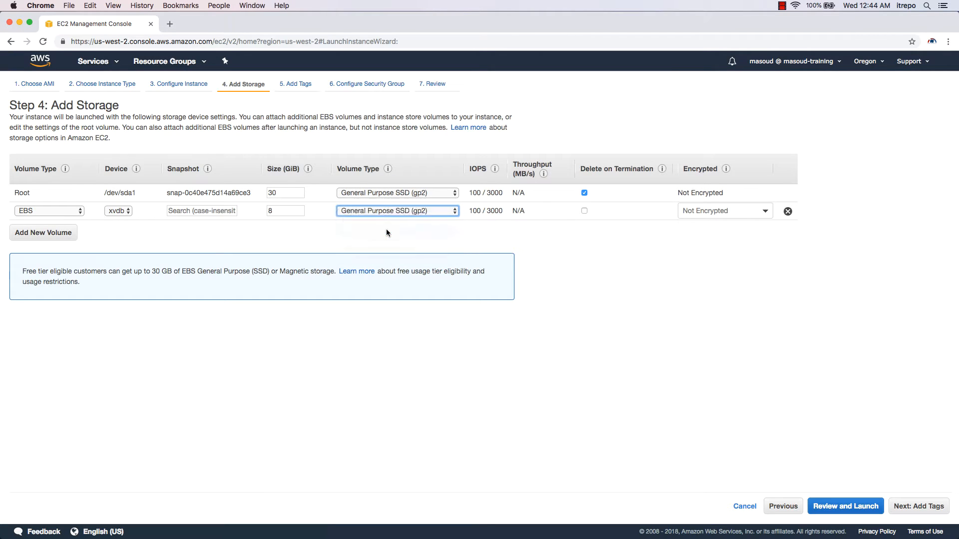
click(392, 212)
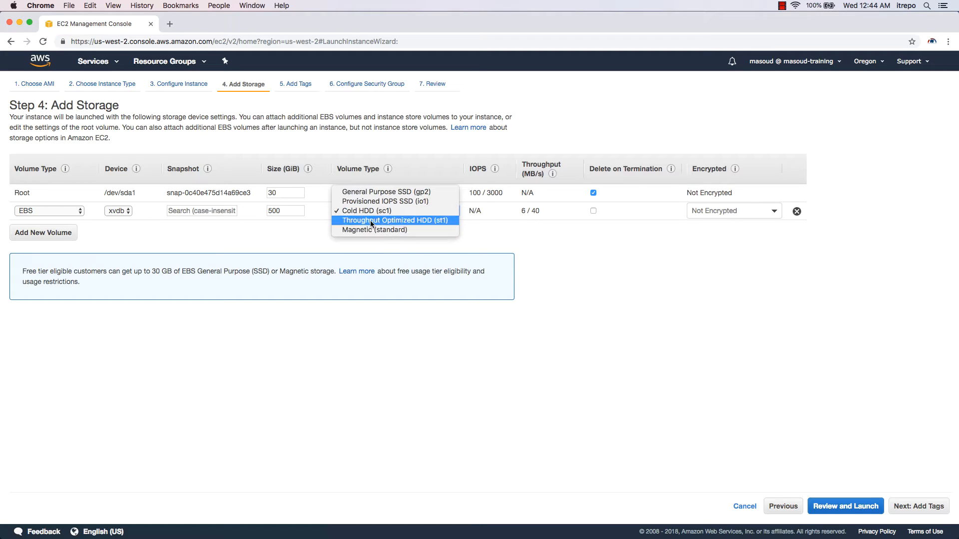
click(372, 221)
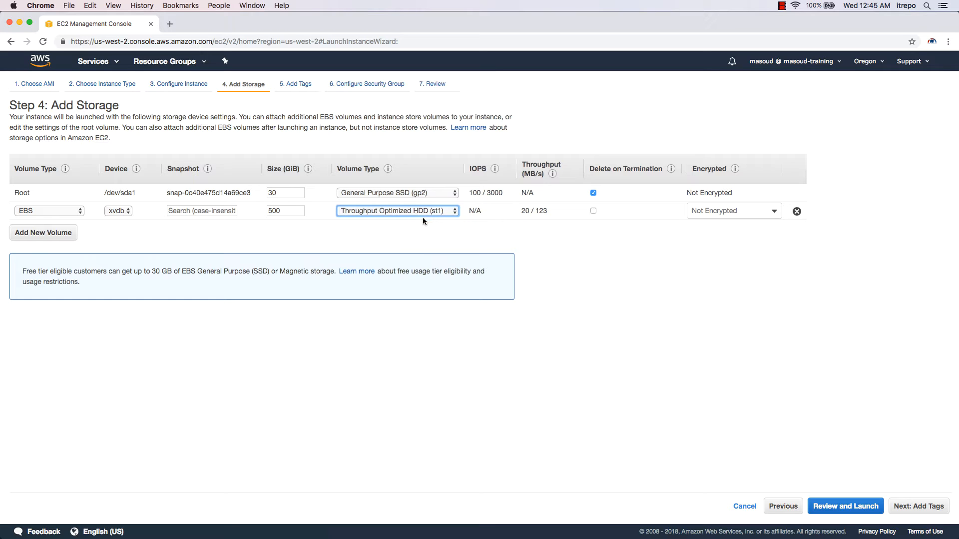
Review the encryption key options of the added EBS volume and remove that volume from the storage list
click(714, 211)
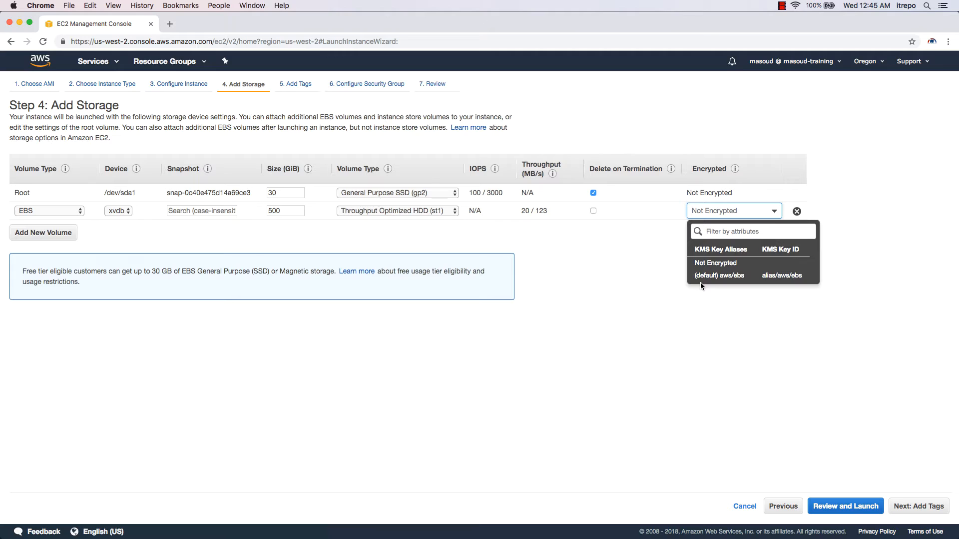
click(592, 259)
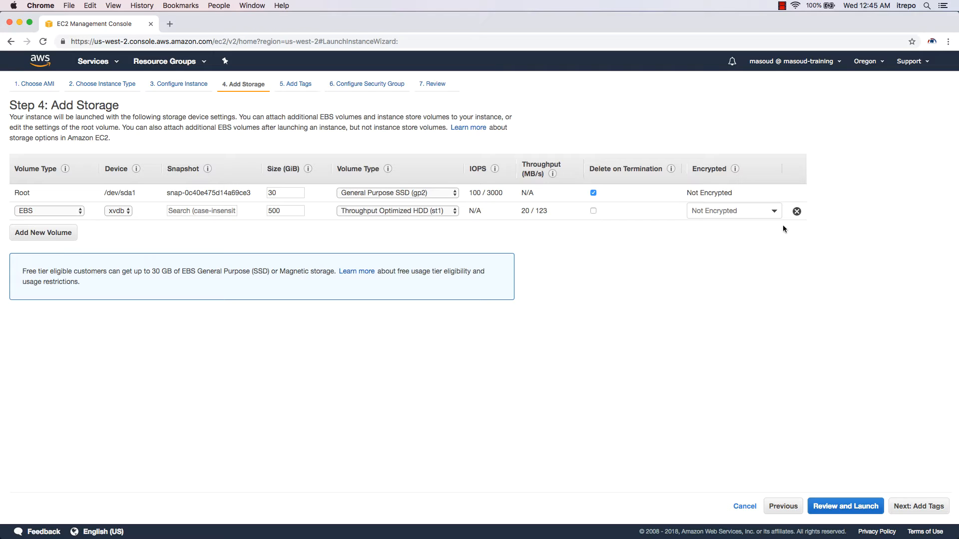
click(796, 212)
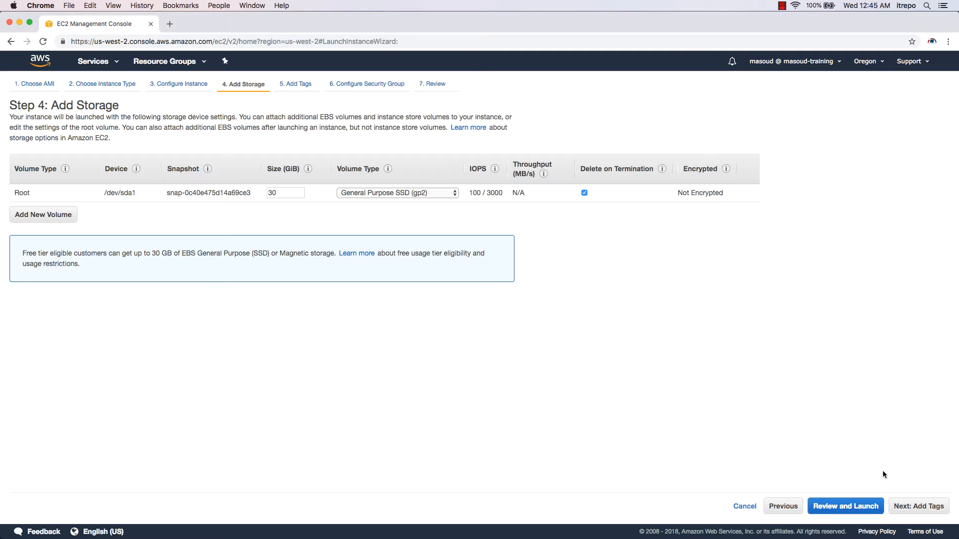
Proceed to the instance tags and add a tag with key owner and value ITrepo
click(920, 507)
click(39, 249)
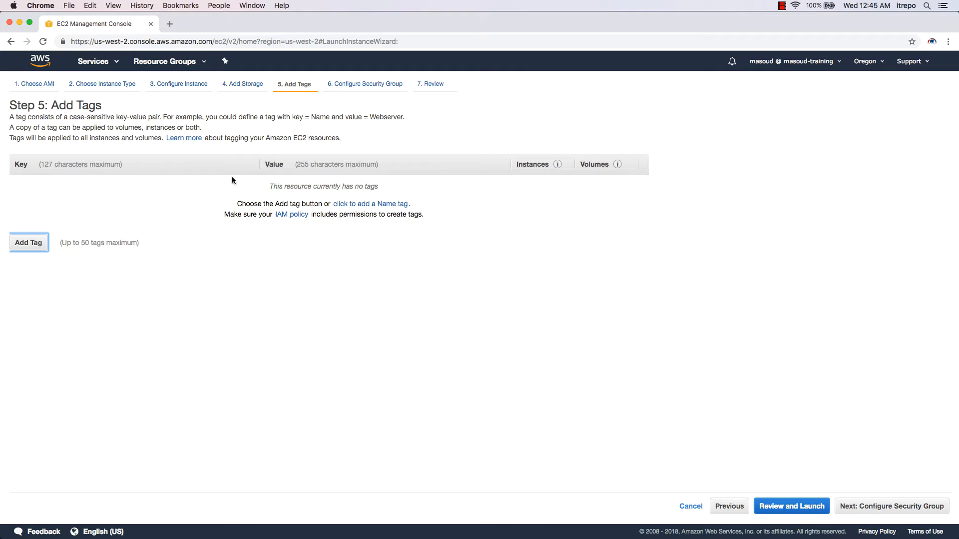
right_click(22, 247)
click(22, 248)
click(29, 245)
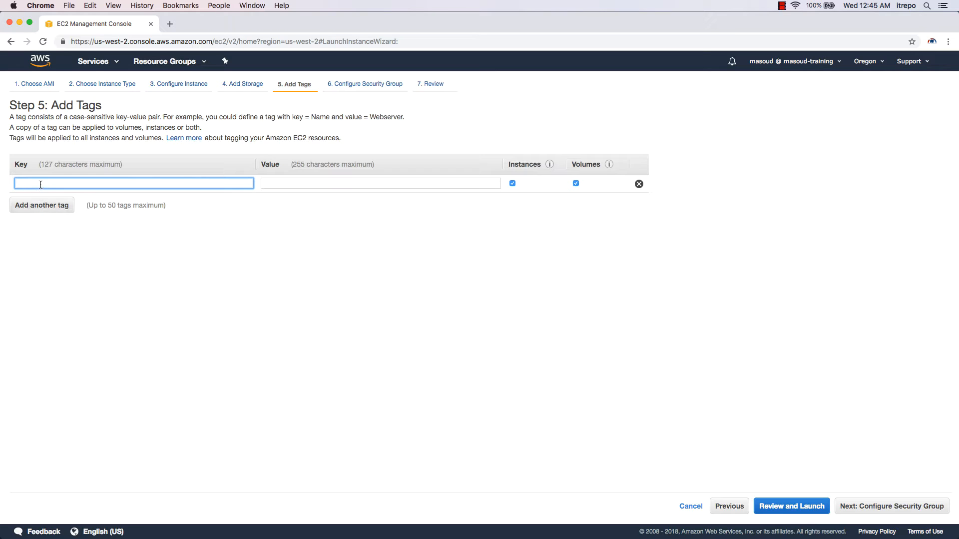
text(owner)
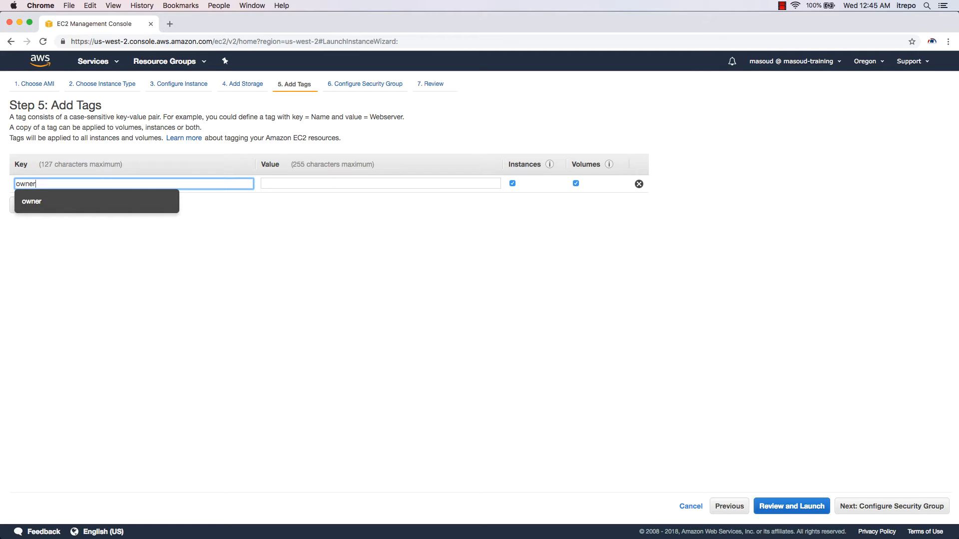
key(Tab)
text(IT)
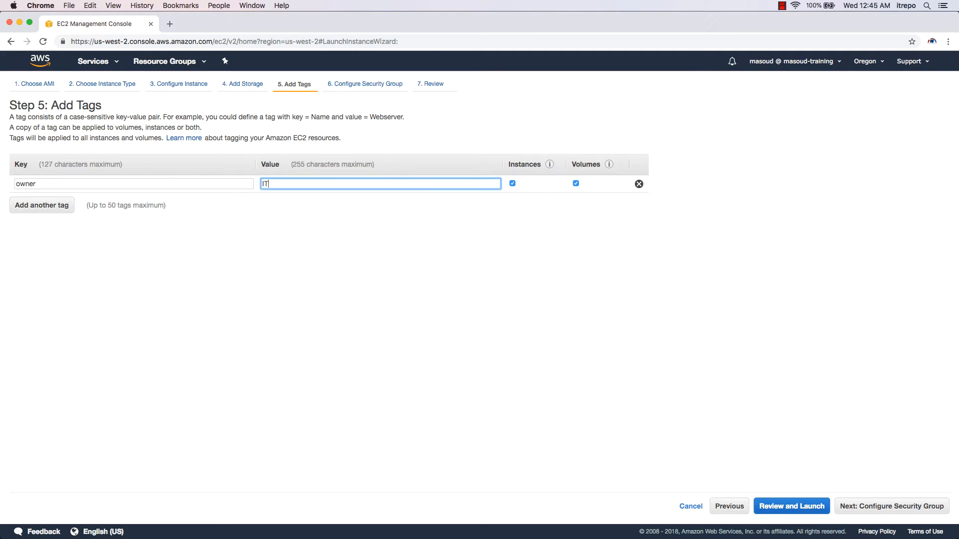
text(repo)
Continue to the security group settings and create a new security group named win-demo-sg
click(875, 507)
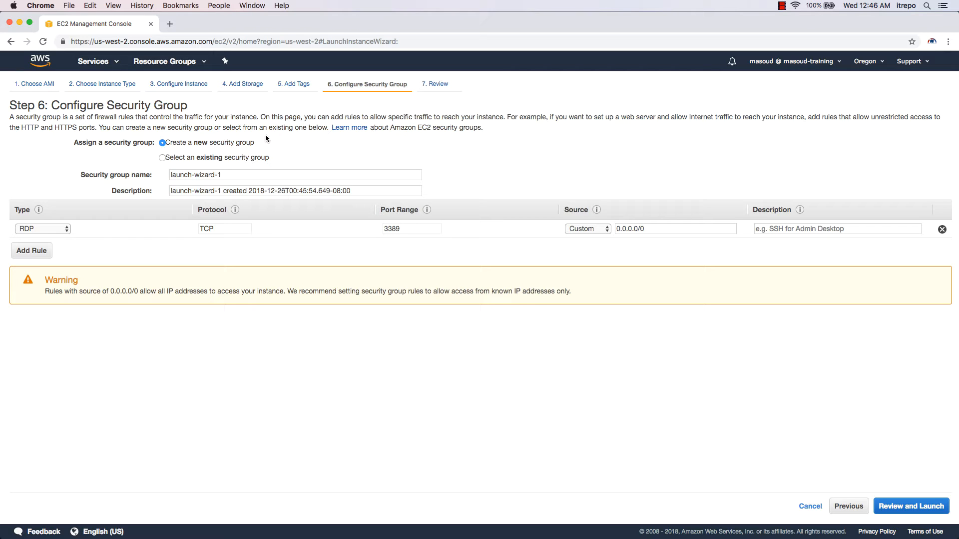
click(192, 158)
click(162, 144)
click(236, 175)
triple_click(213, 175)
text(win)
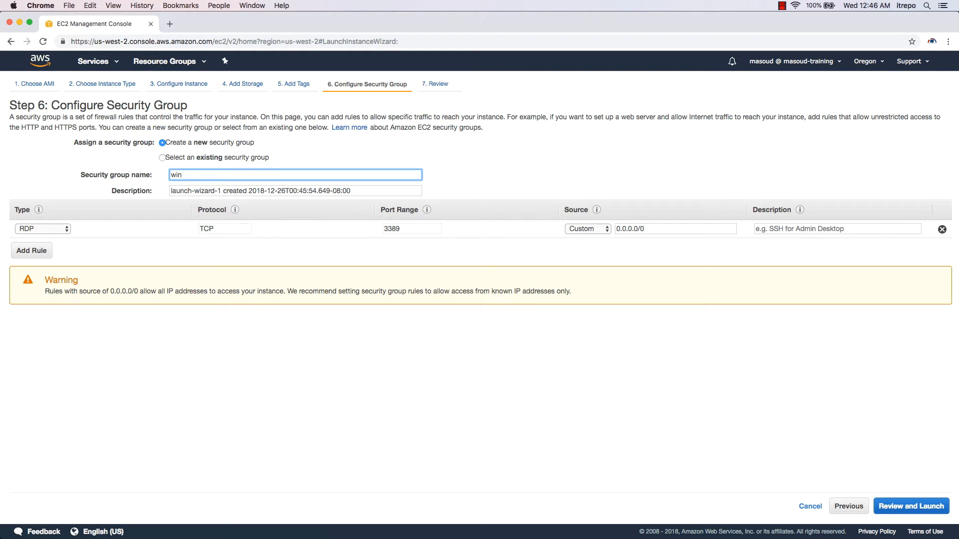
text(-demo-sg)
Copy the security group name into the group's description so it reads win-demo-sg
drag(211, 175, 167, 175)
right_click(184, 180)
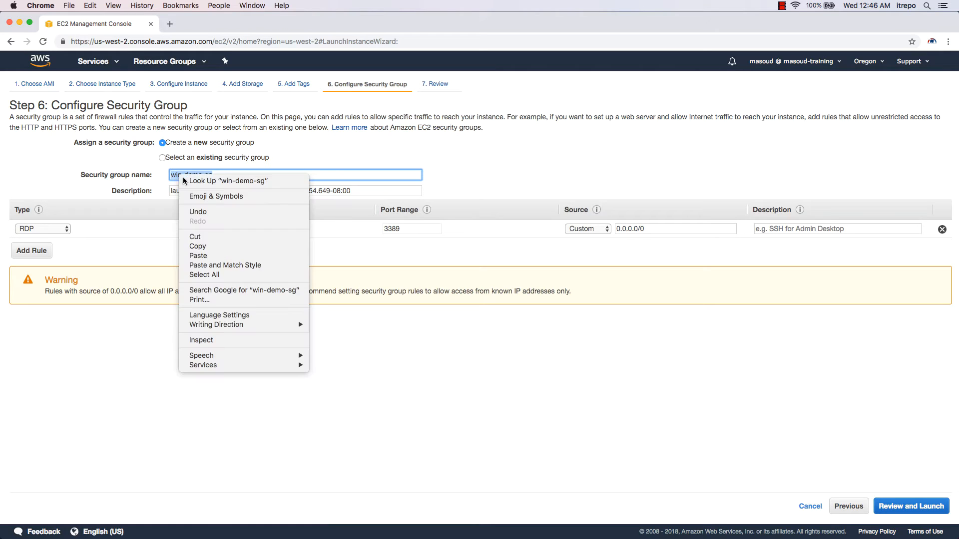
click(212, 246)
key(Tab)
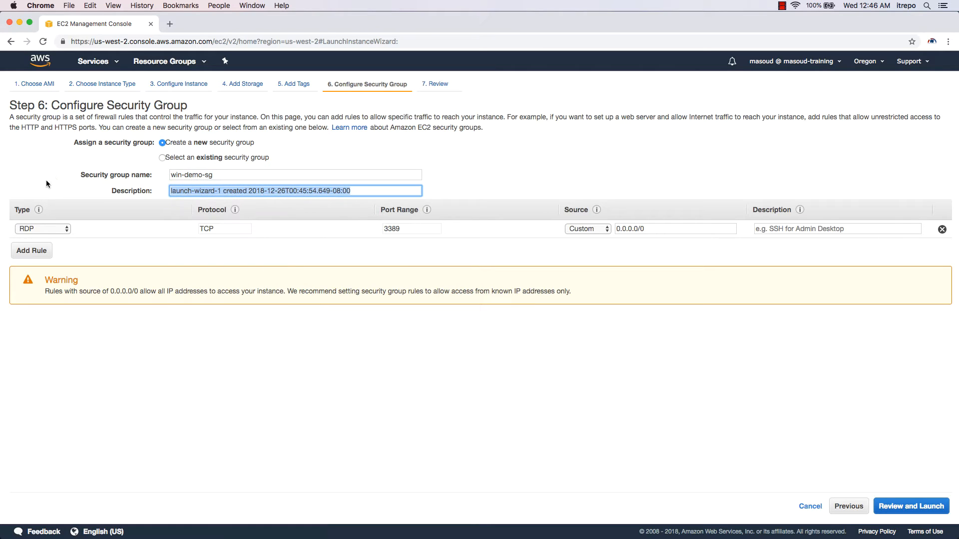
key(super+v)
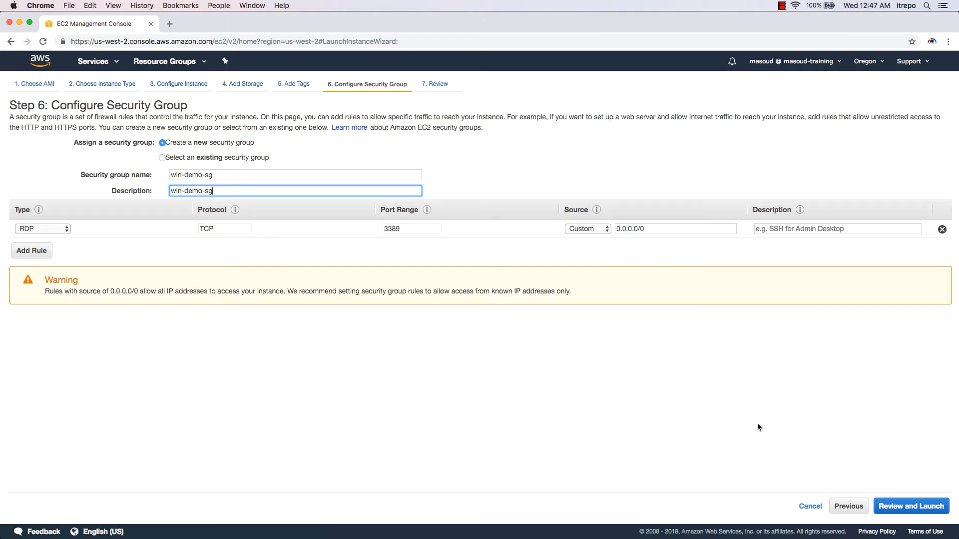
Continue to the launch review and check the AMI, instance type and security group details
click(911, 509)
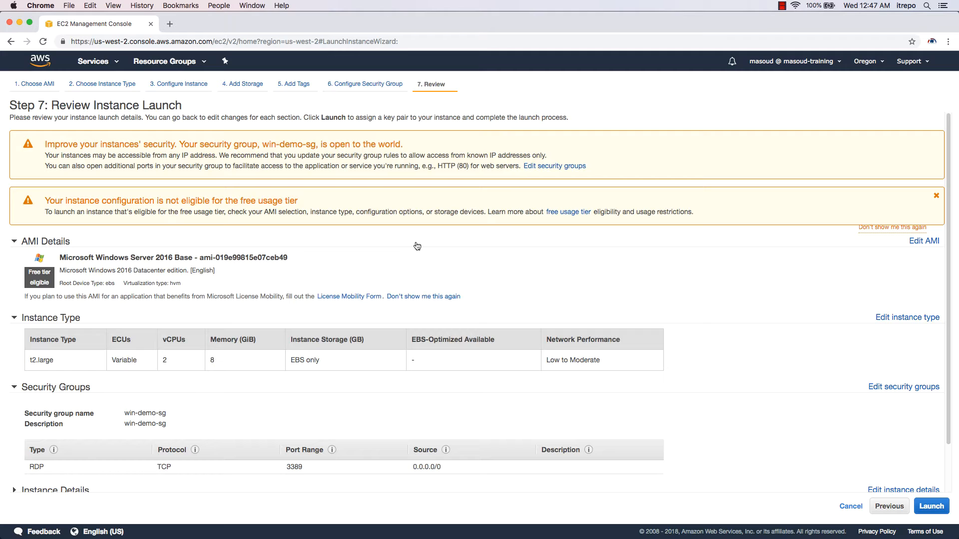
scroll(439, 239, down, 2)
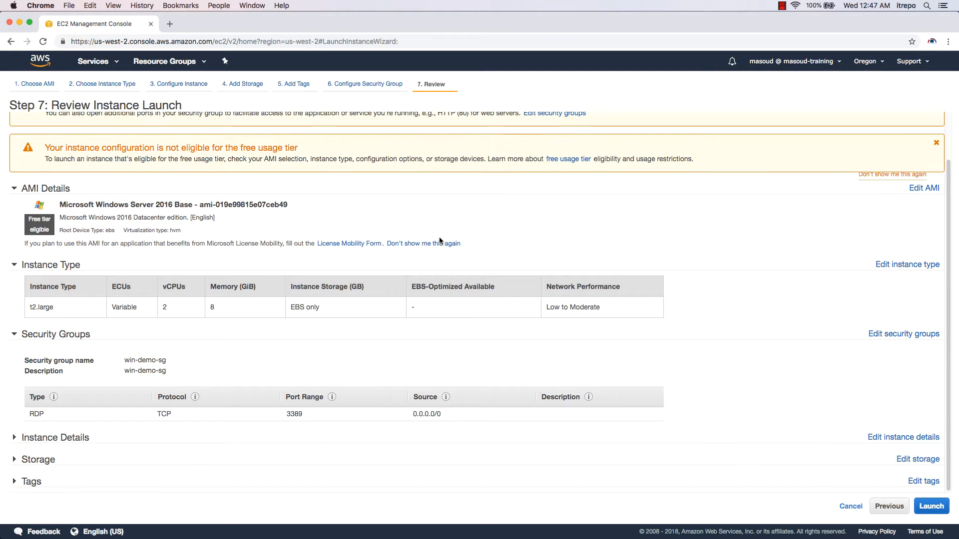
scroll(116, 373, up, 2)
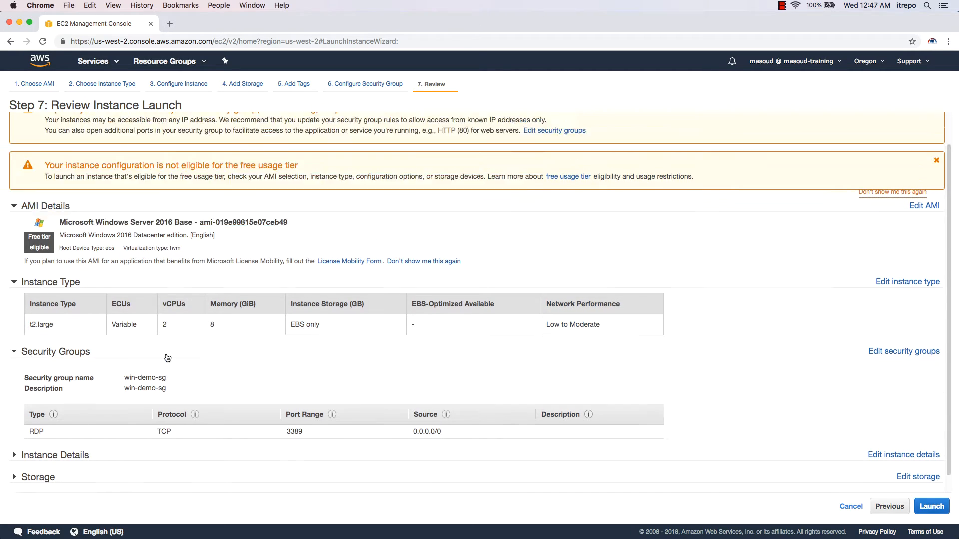
Start the instance launch, create a new key pair named win-demo and download its private key file
click(933, 507)
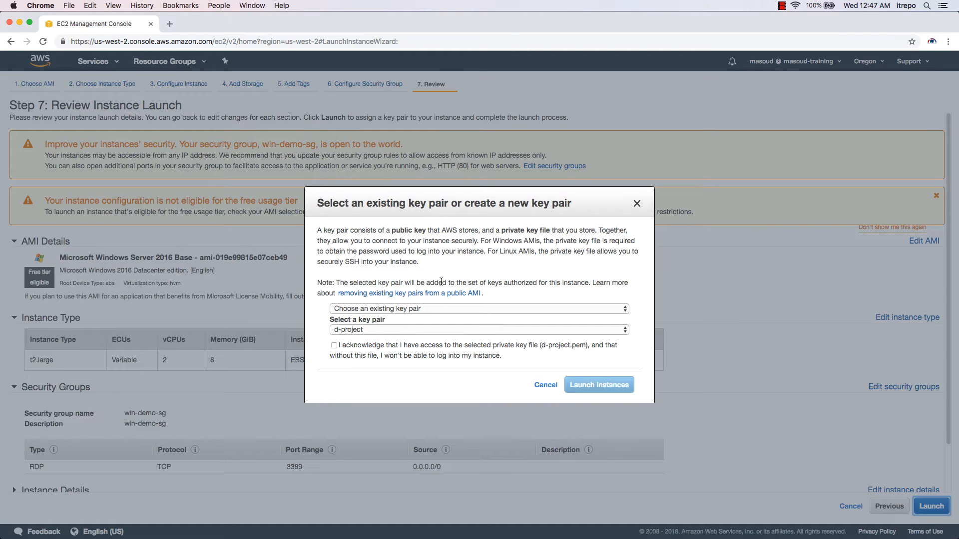
click(357, 311)
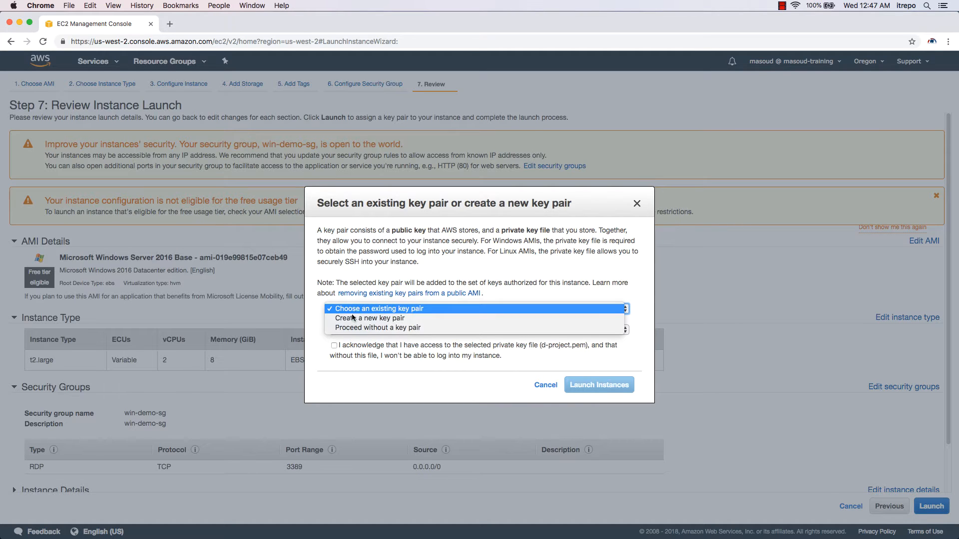
click(356, 309)
click(372, 309)
click(369, 320)
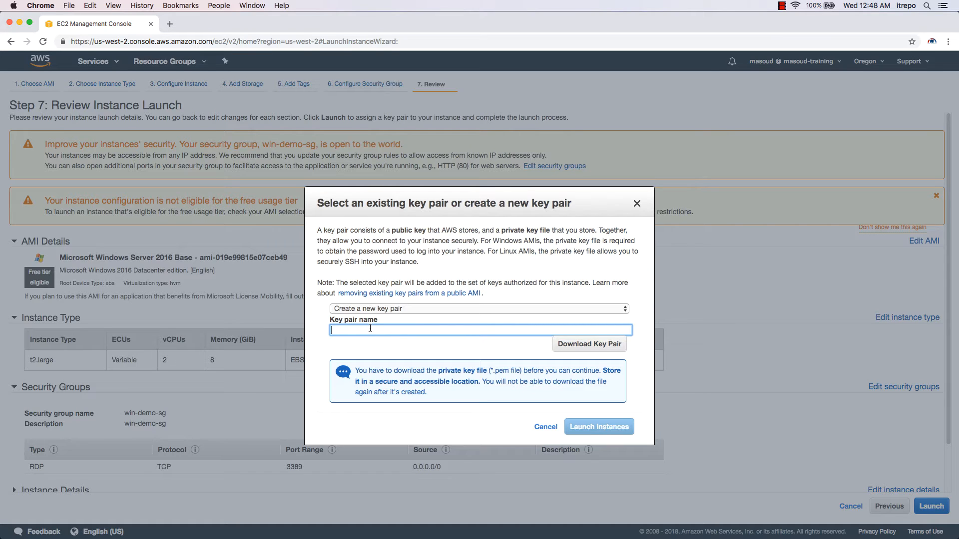
text(win-demo)
click(577, 350)
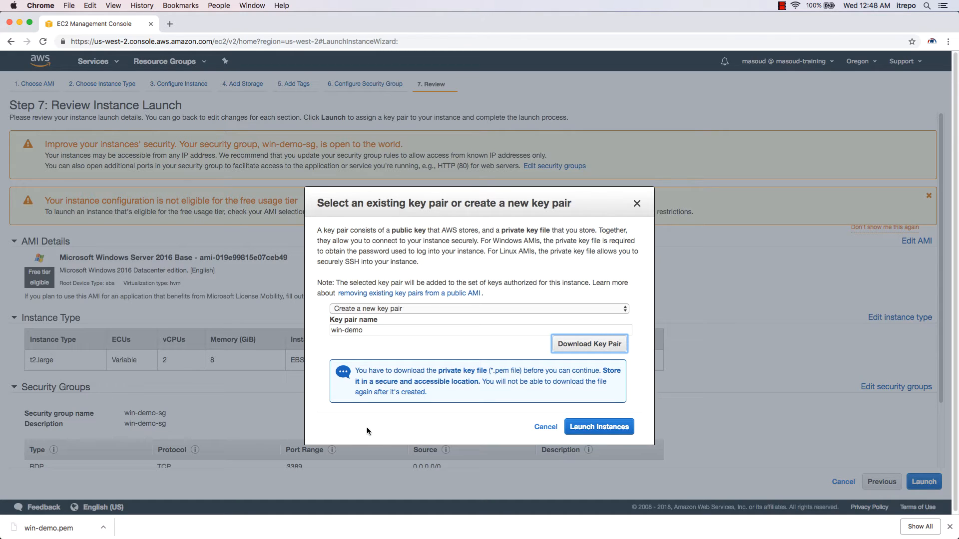
Launch the instance with the win-demo key pair and open the list of instances
click(614, 428)
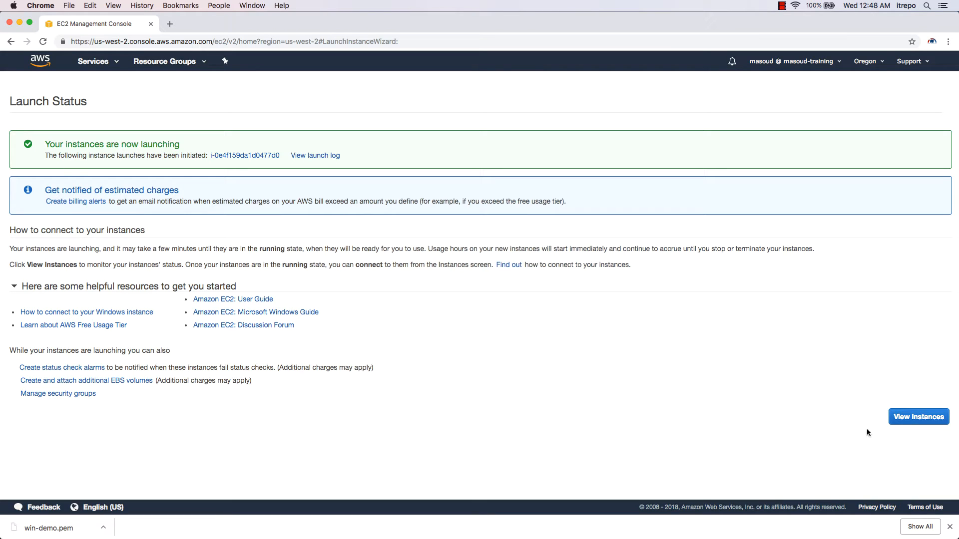
click(921, 417)
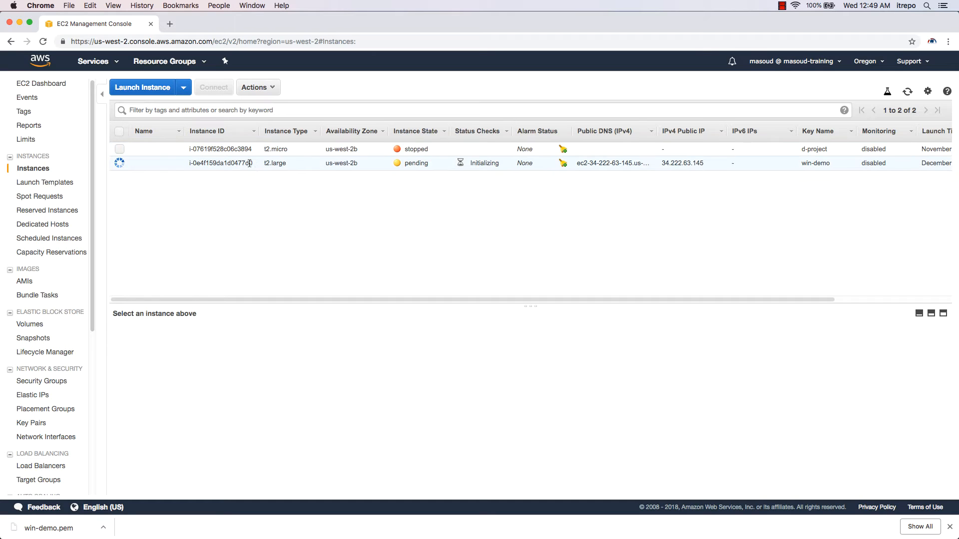
Terminate the stopped t2.micro instance that uses the d-project key and confirm the termination
right_click(242, 149)
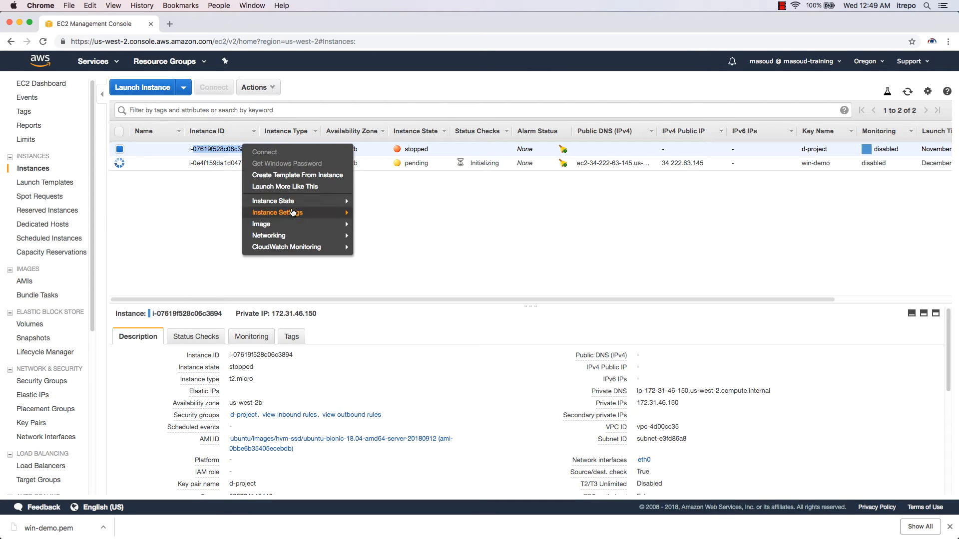
mouse_move(317, 225)
mouse_move(326, 209)
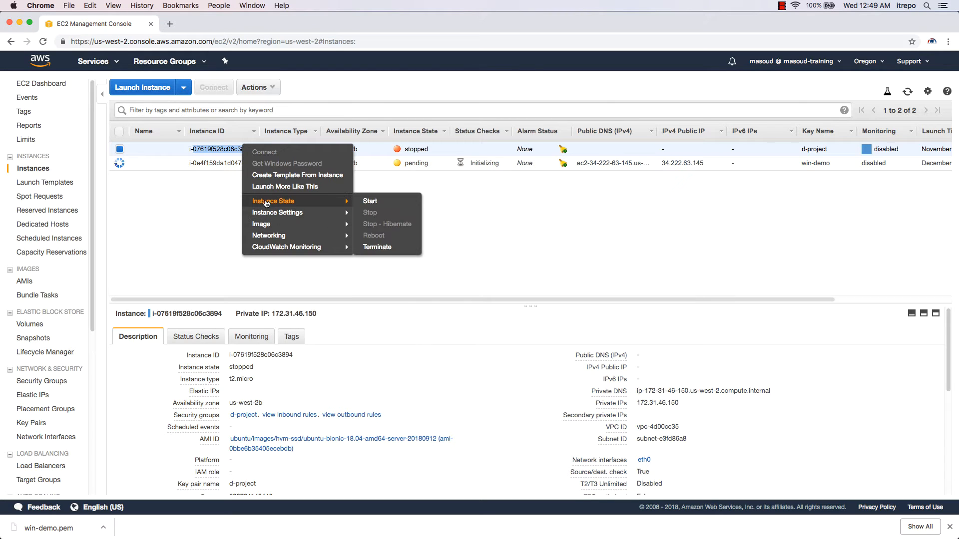
mouse_move(378, 229)
click(377, 246)
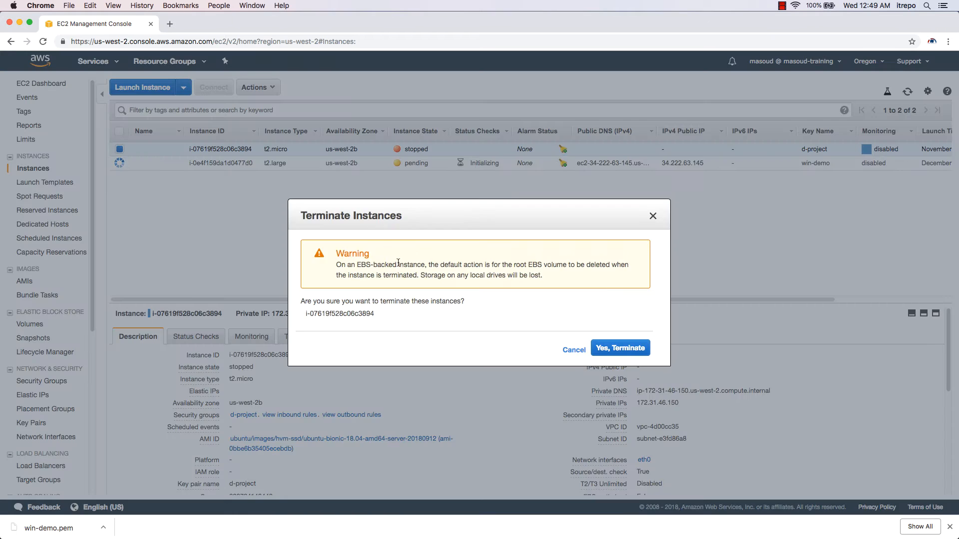
click(625, 350)
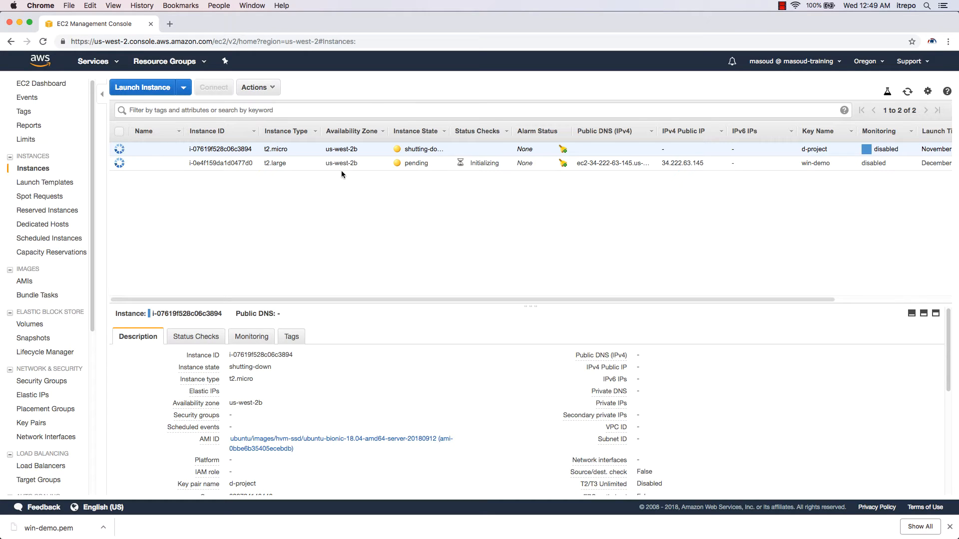
Select the new t2.large instance, refresh the list and name the instance Win-demo
click(353, 163)
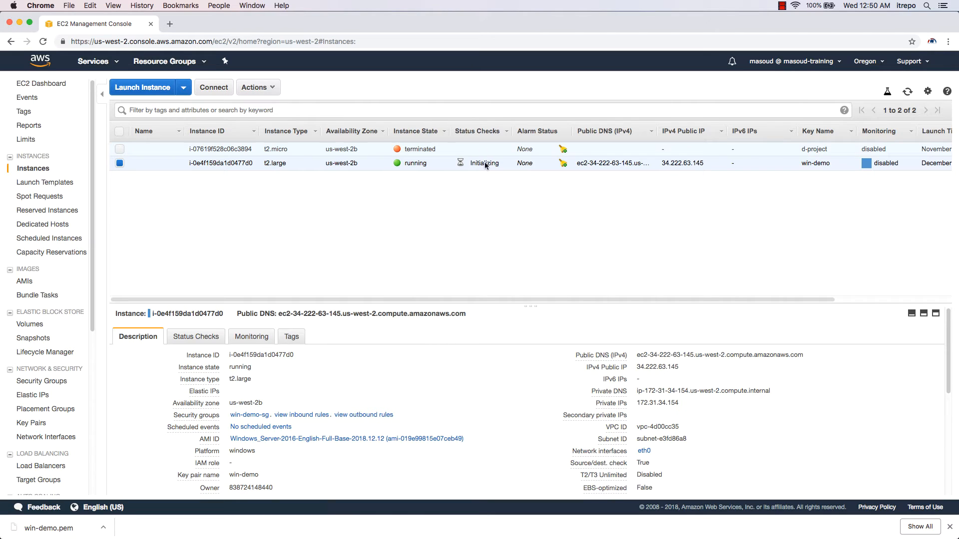
click(908, 92)
click(178, 164)
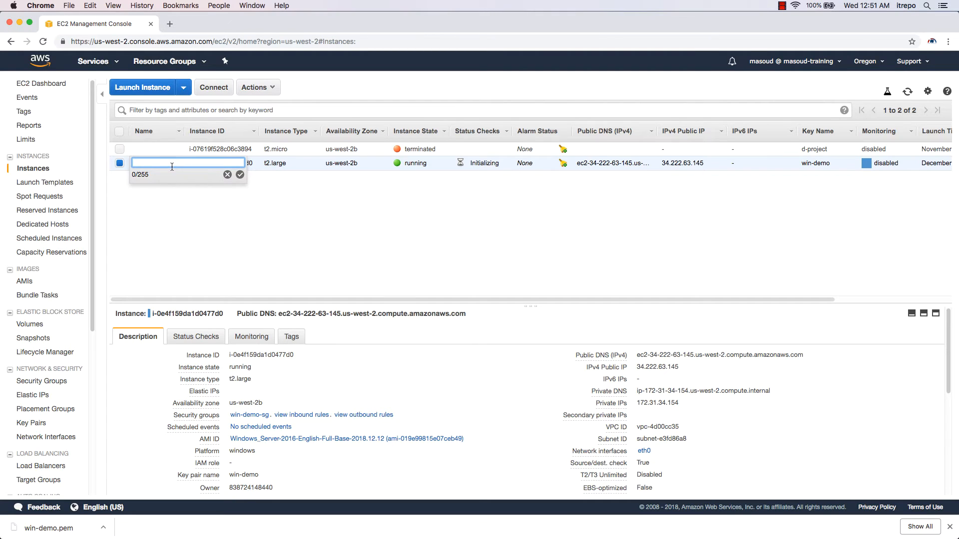
text(Win-demo)
click(241, 175)
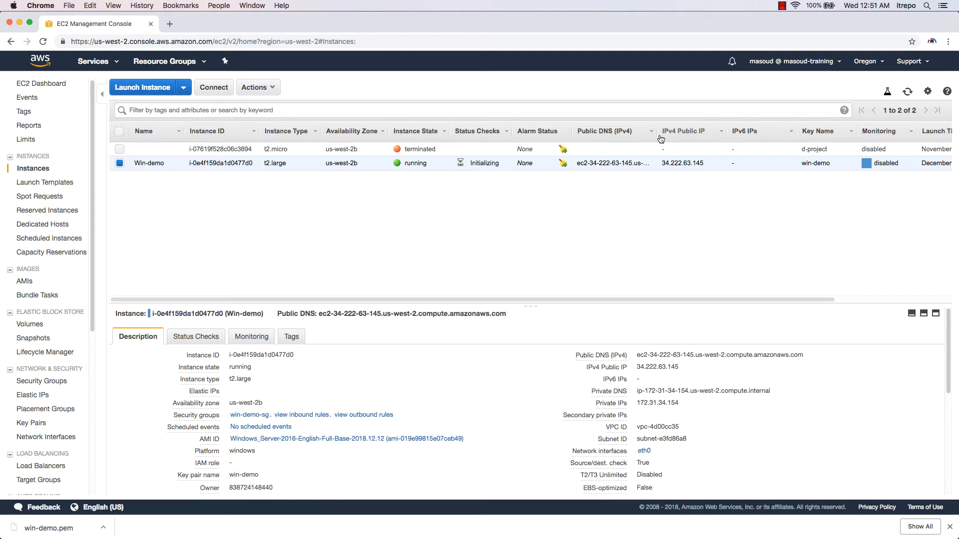
Examine the Win-demo instance's list columns through Security Groups and check the inbound and outbound rules of win-demo-sg
mouse_move(655, 141)
mouse_down()
mouse_move(699, 141)
mouse_move(650, 141)
mouse_up()
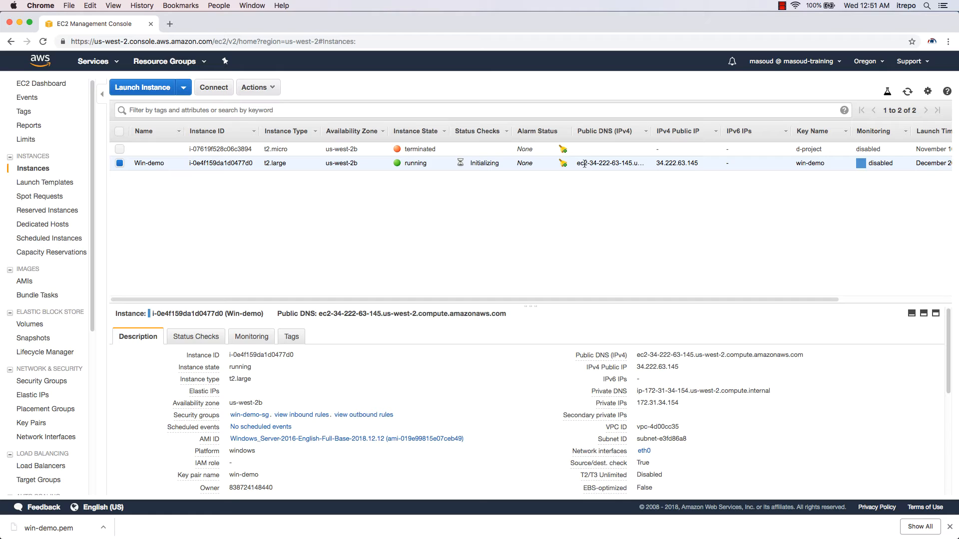
mouse_move(645, 356)
drag(832, 298, 945, 299)
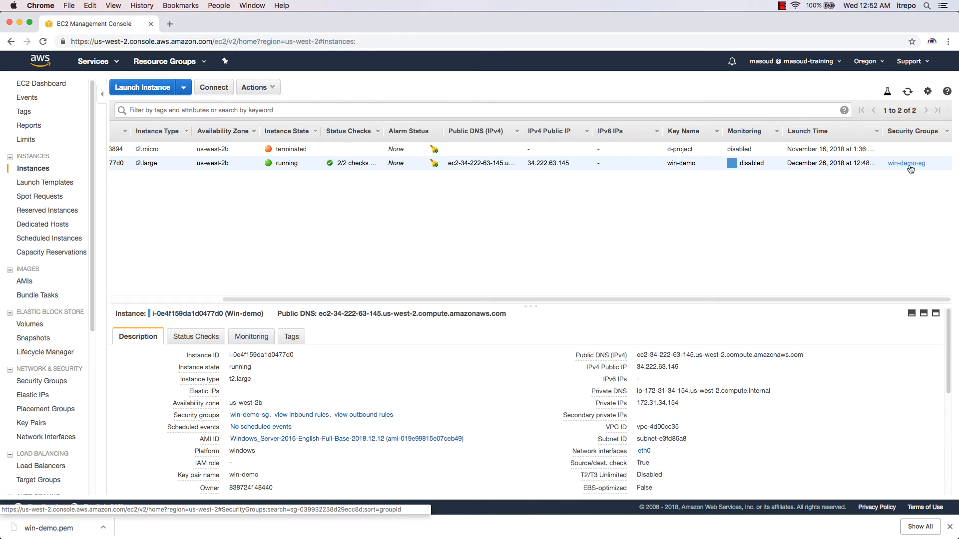
drag(771, 299, 571, 292)
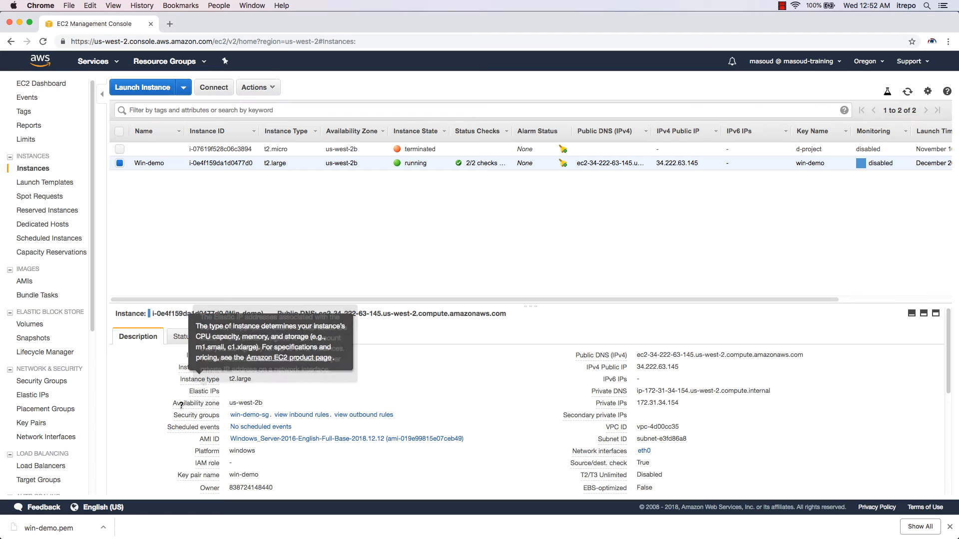
click(299, 418)
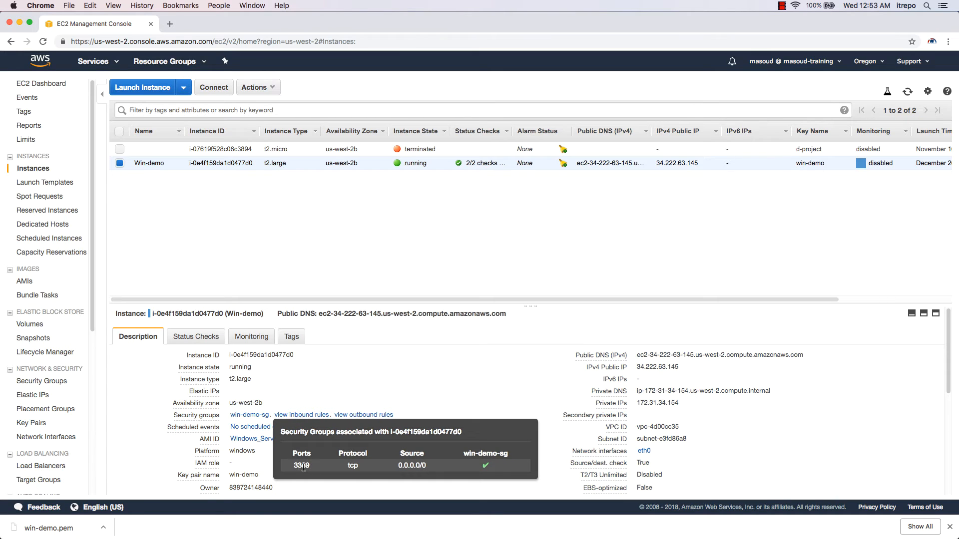
click(358, 415)
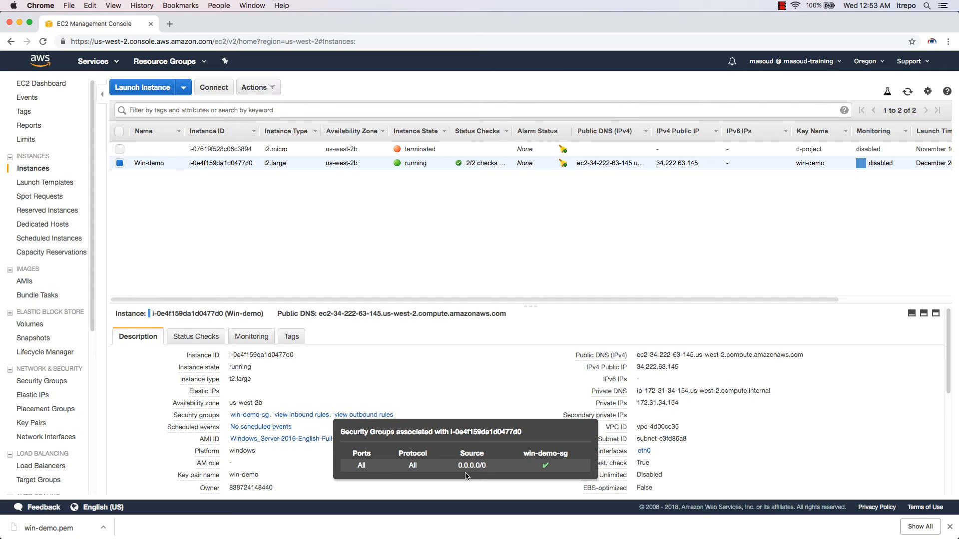
click(295, 418)
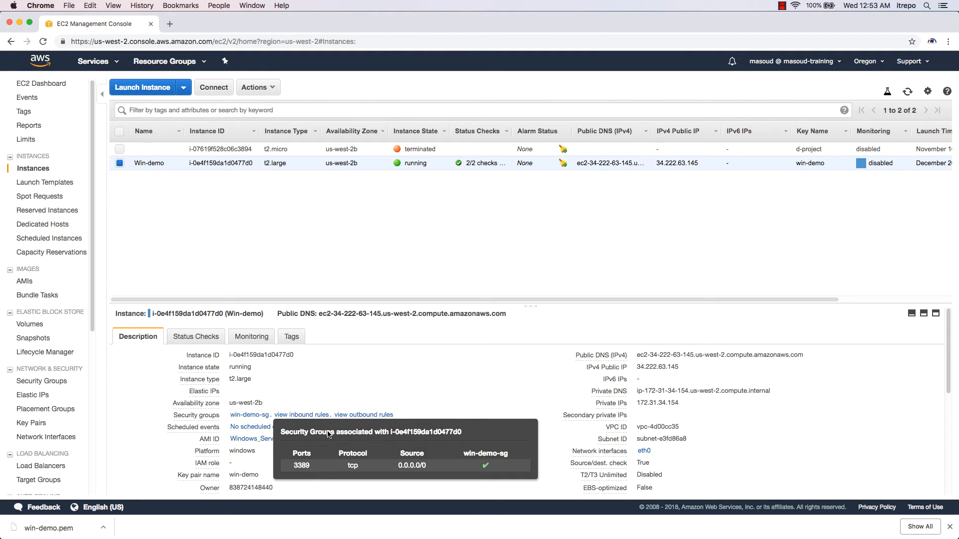
mouse_move(351, 418)
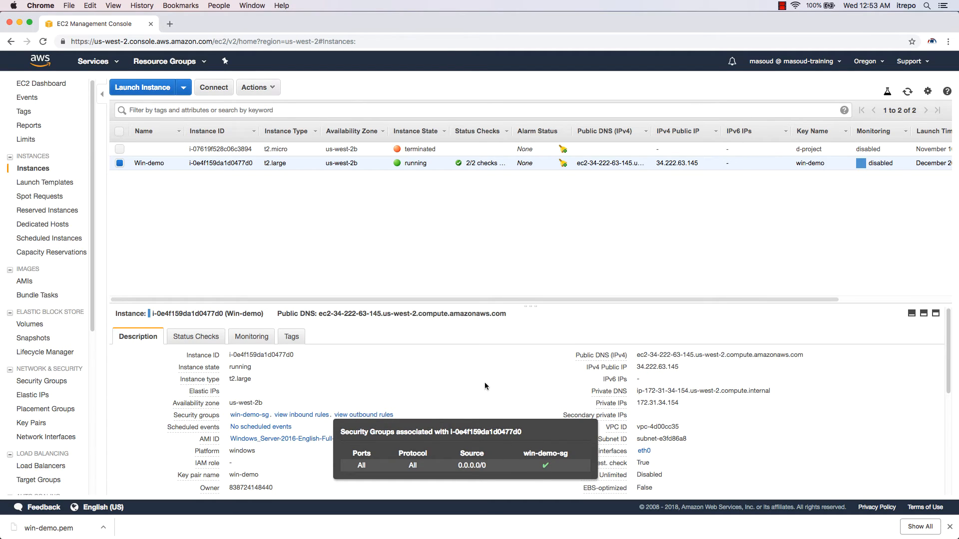
Review the Win-demo instance's status checks, monitoring metrics and tags, and return to its description
click(200, 337)
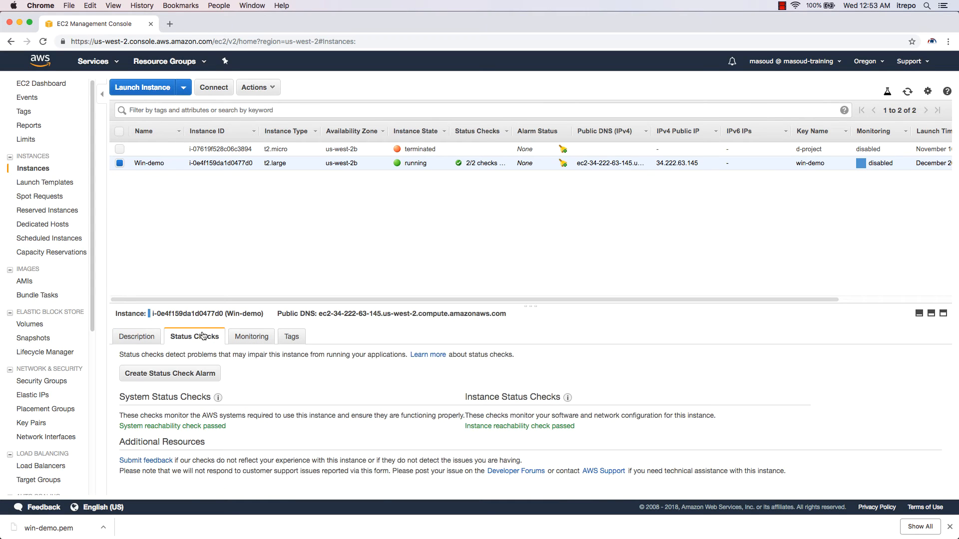
click(252, 338)
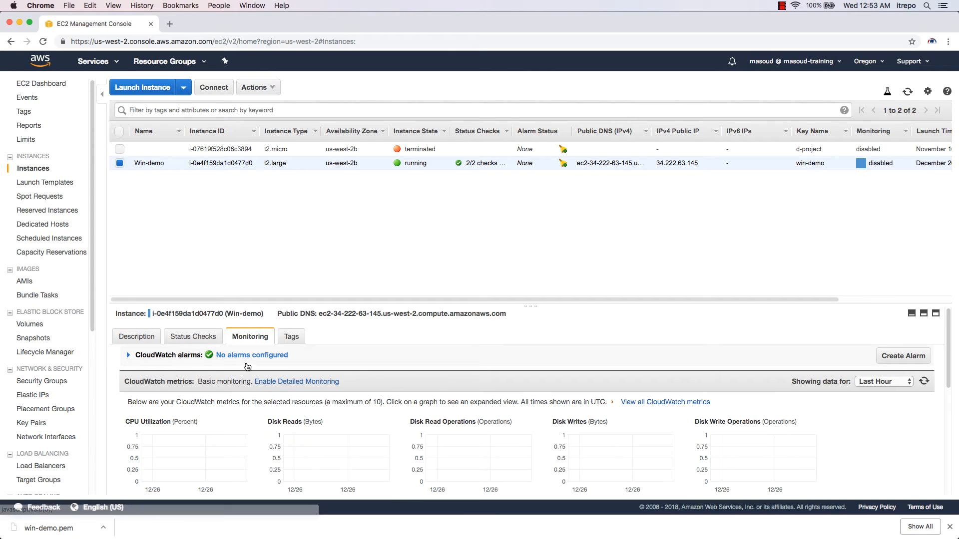
click(301, 339)
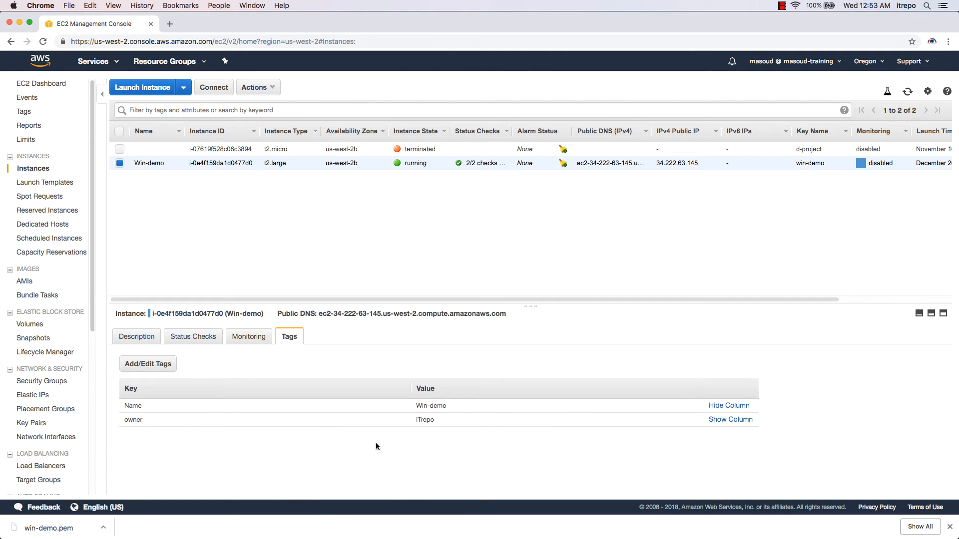
click(139, 343)
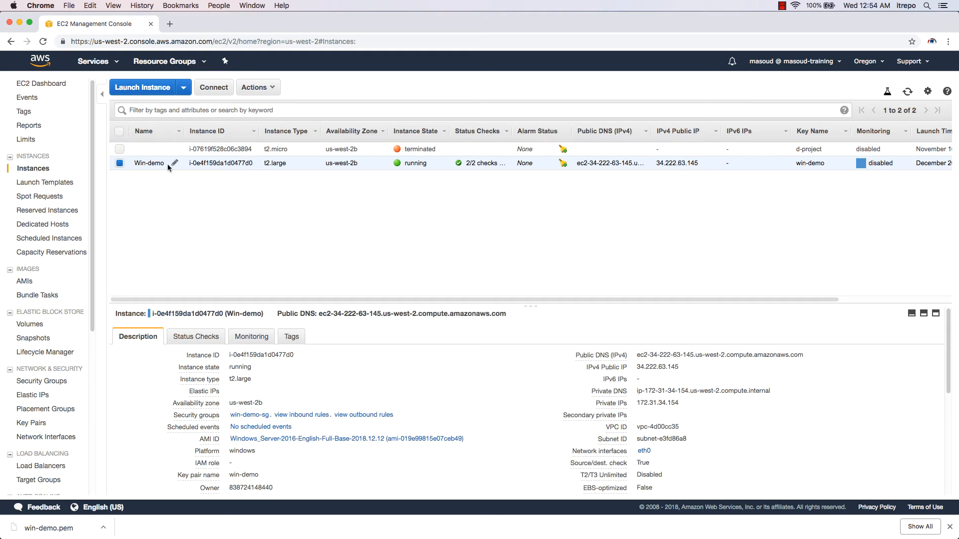
Open the connection details for the Win-demo instance and download its remote desktop file
right_click(169, 160)
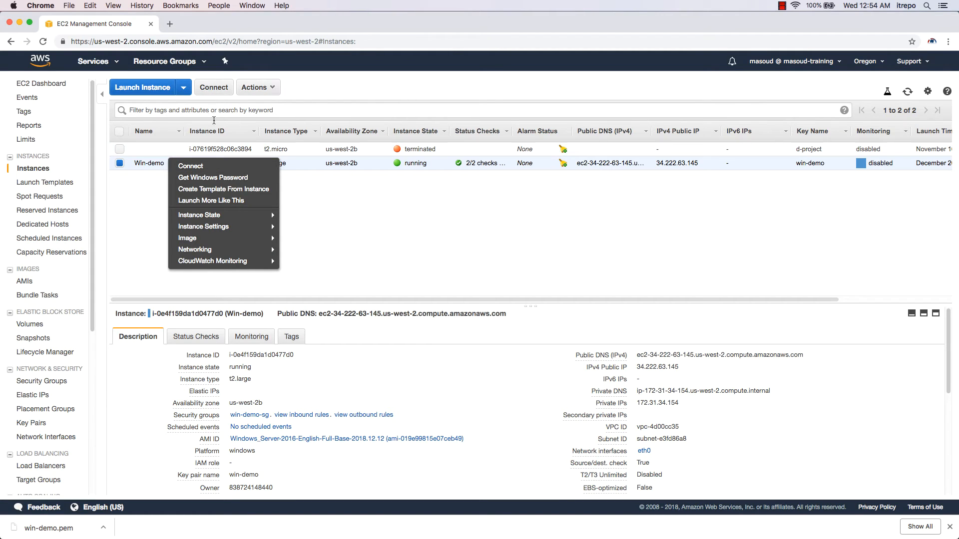
click(212, 85)
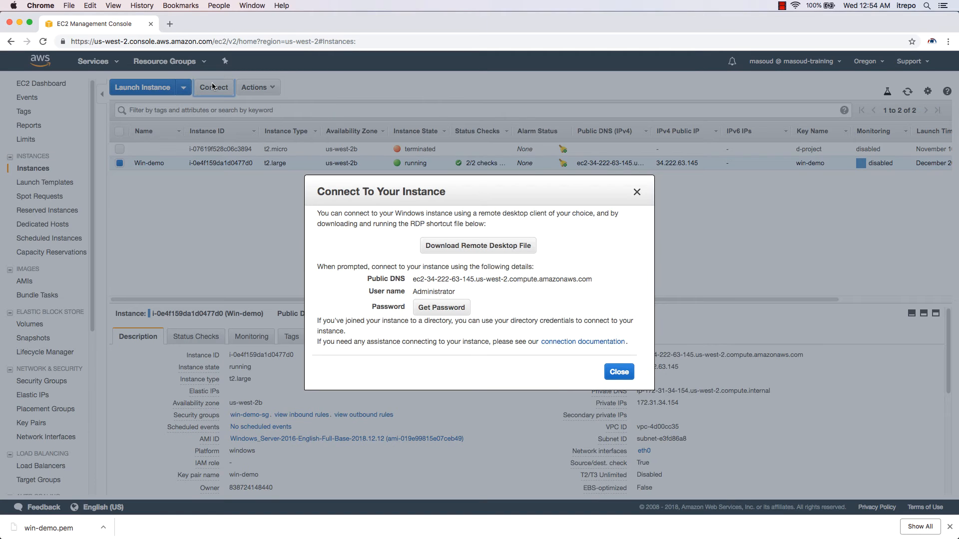
click(499, 254)
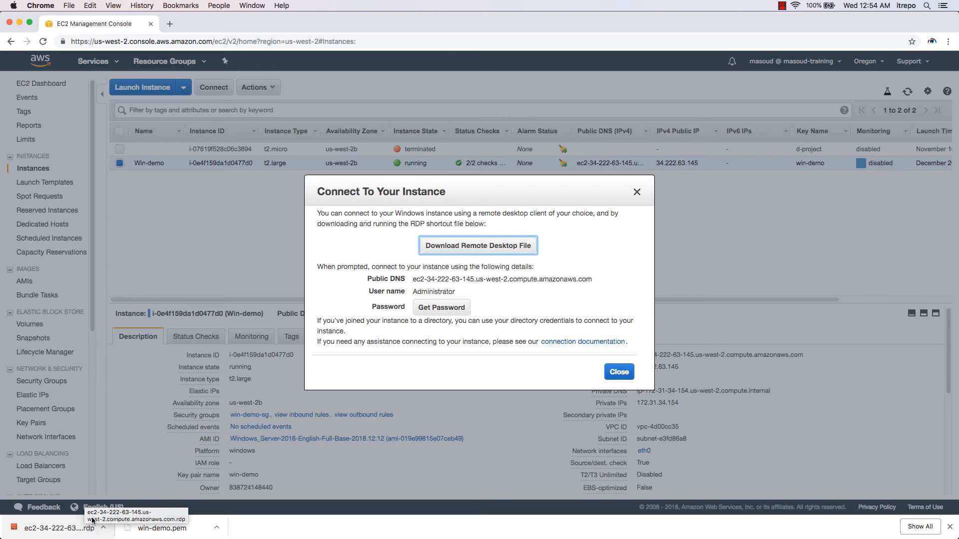
click(85, 533)
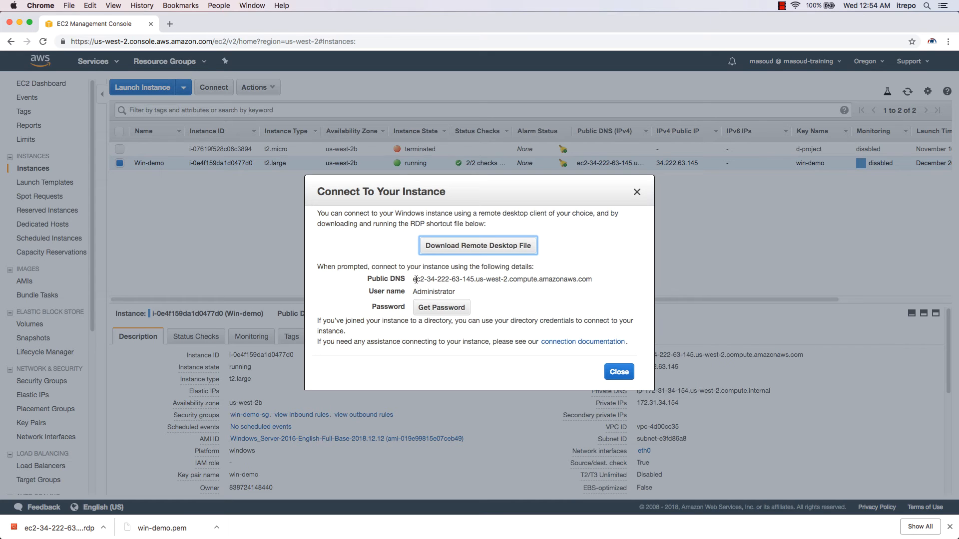
Close the connection details, check the IPv4 public IP and copy the instance's public DNS name
drag(414, 280, 573, 279)
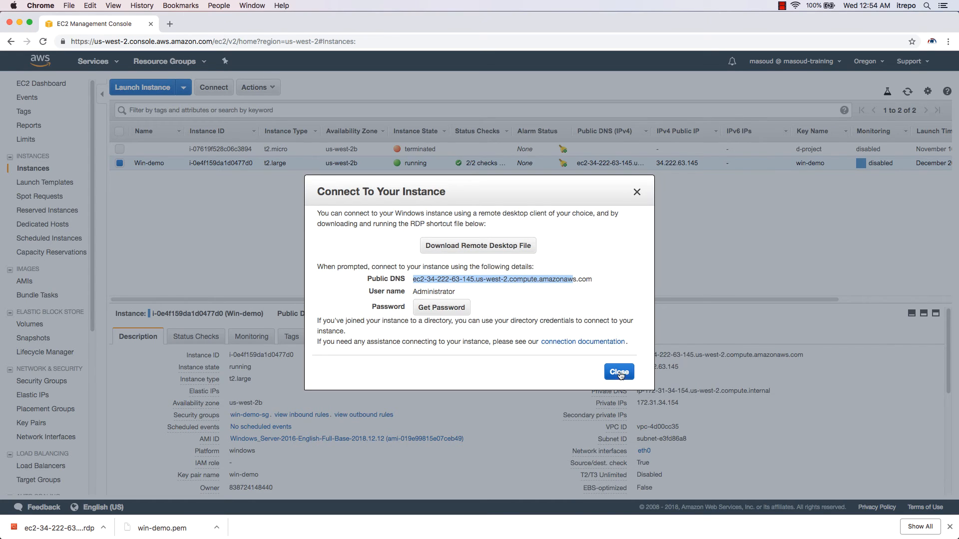
click(619, 372)
click(810, 355)
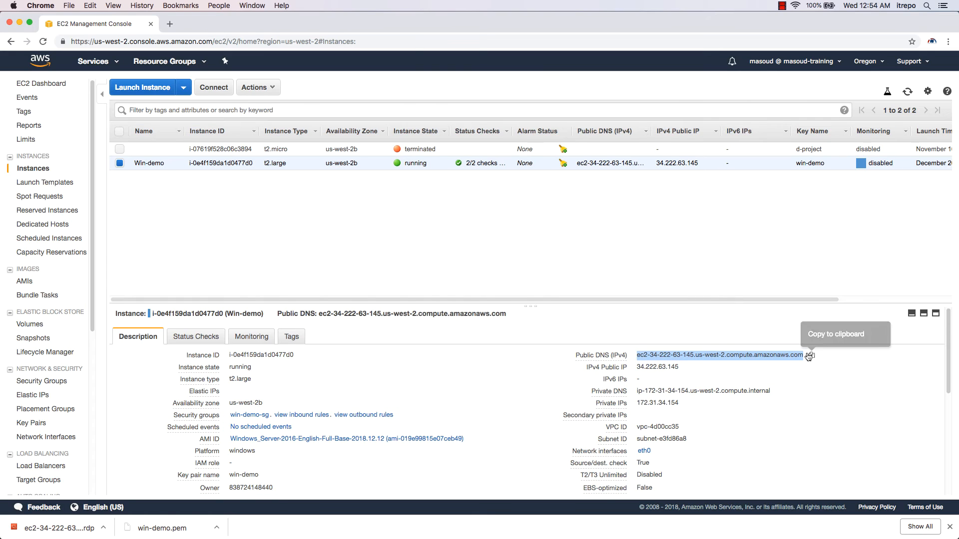
click(711, 354)
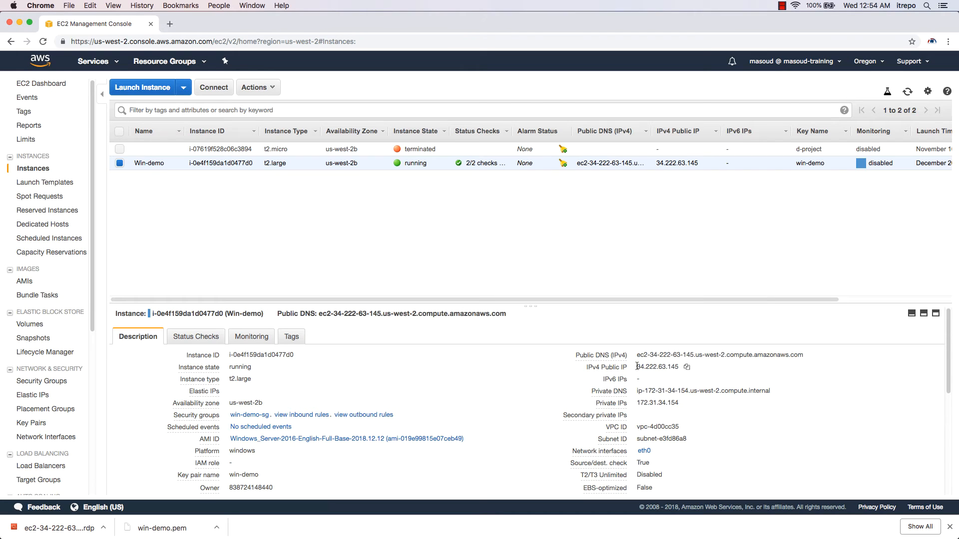
drag(637, 367, 677, 368)
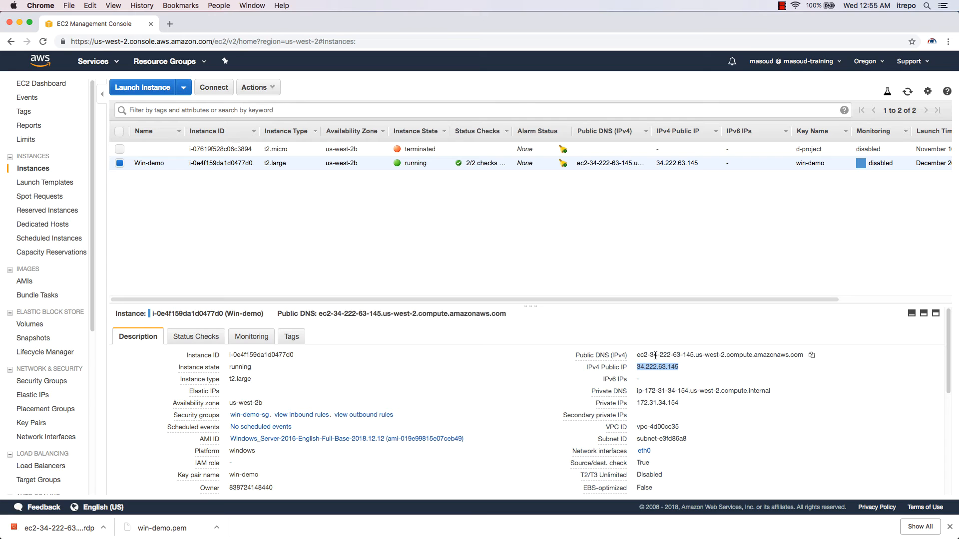
click(812, 355)
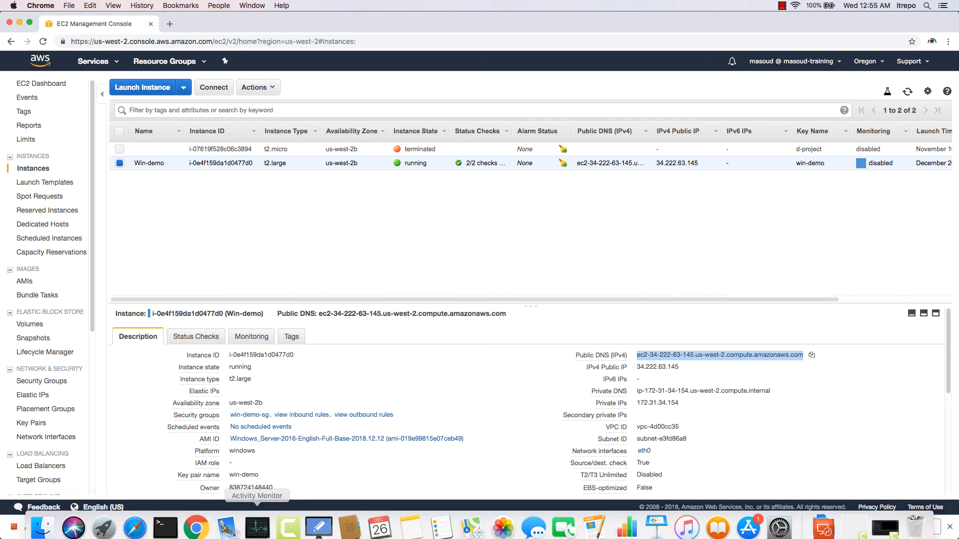
Switch to Terminal, run host on the copied public DNS name to look up its IP address, and return to Chrome
right_click(166, 521)
click(167, 522)
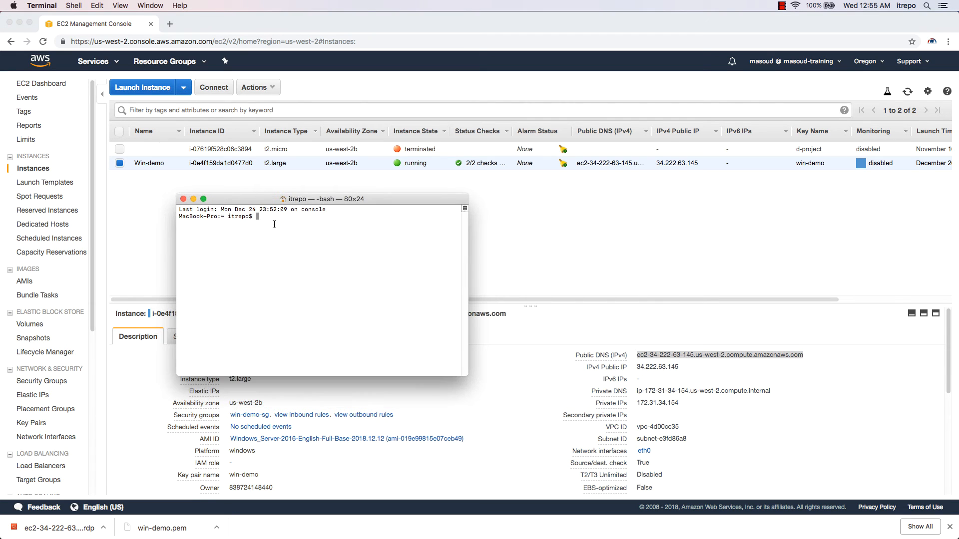
text(host)
right_click(333, 246)
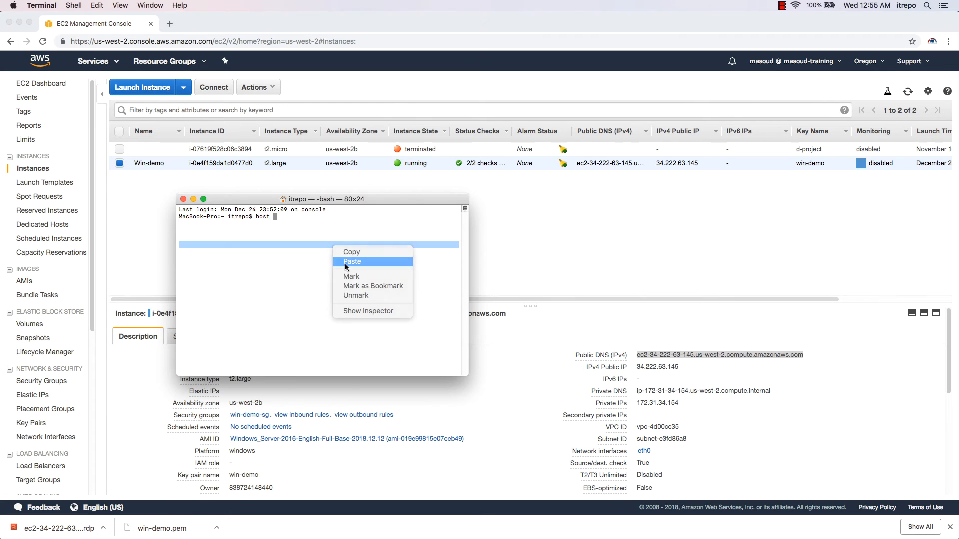
click(352, 262)
key(Return)
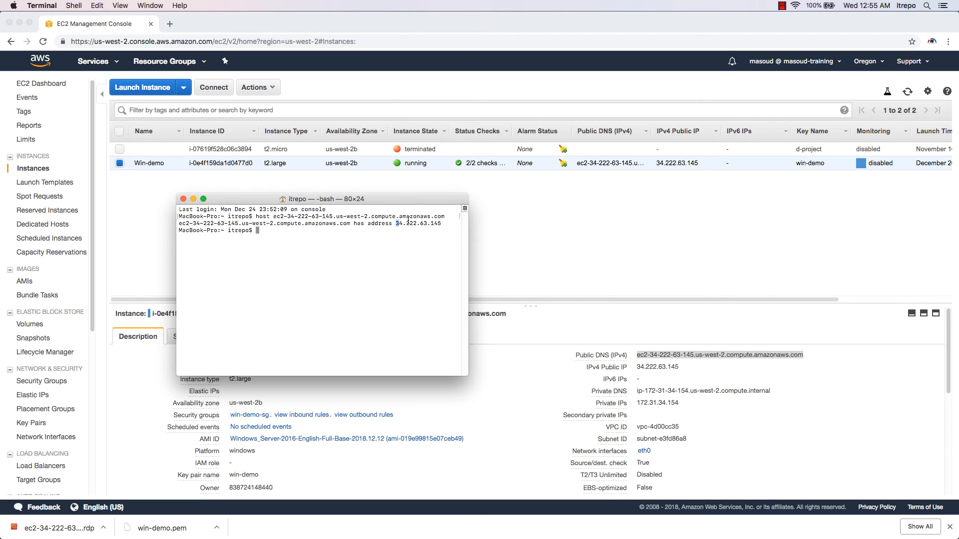
drag(395, 224, 442, 225)
click(70, 527)
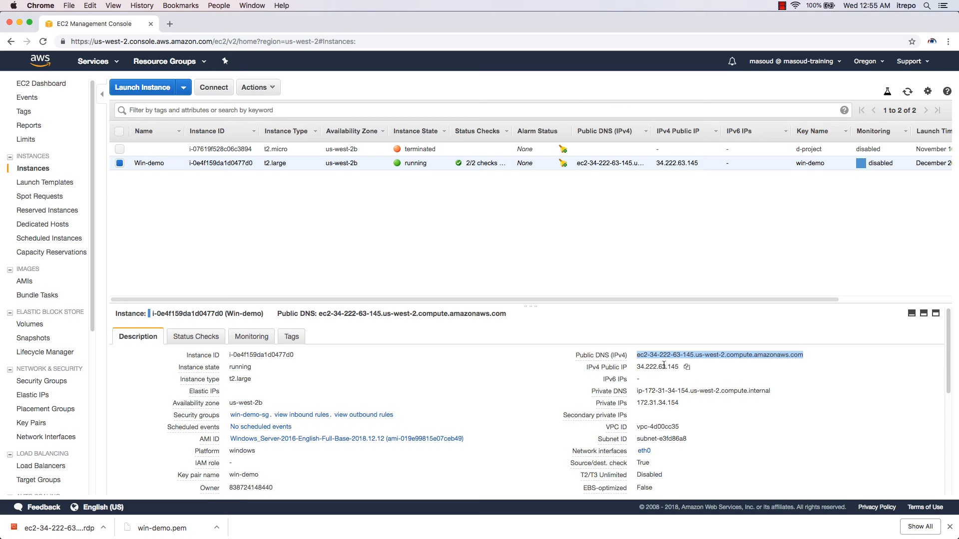
Reopen the instance's connection details, open the downloaded remote desktop file past the certificate warning, and return to Chrome from the sign-in screen
click(214, 88)
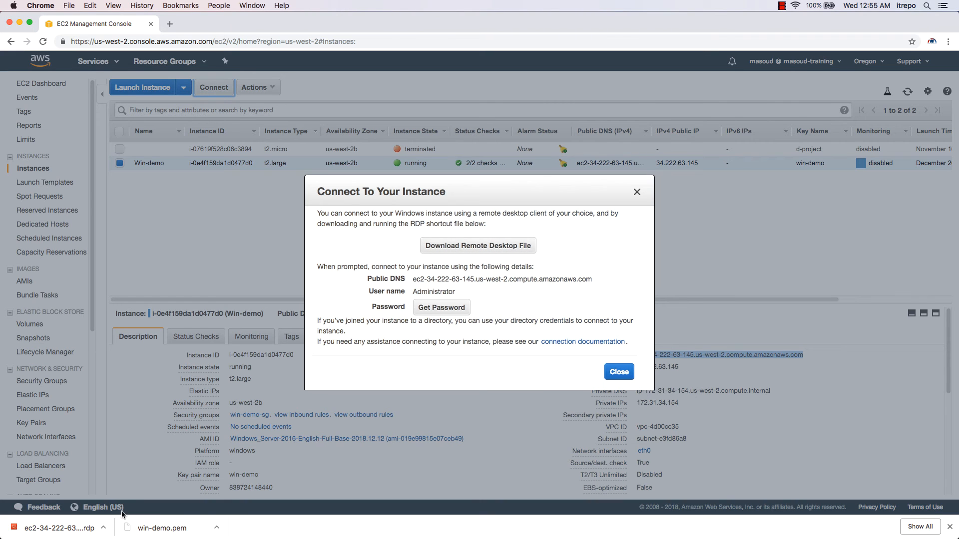
click(74, 529)
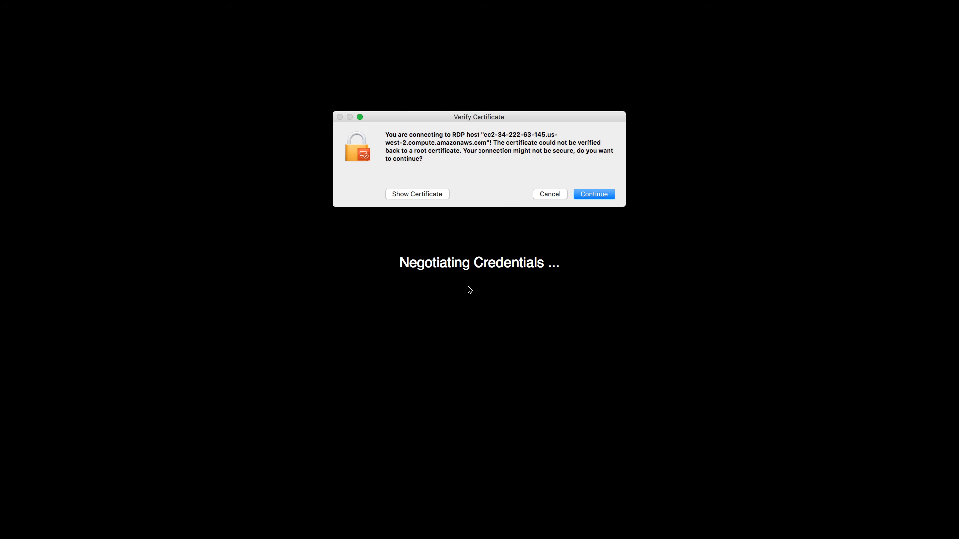
click(597, 196)
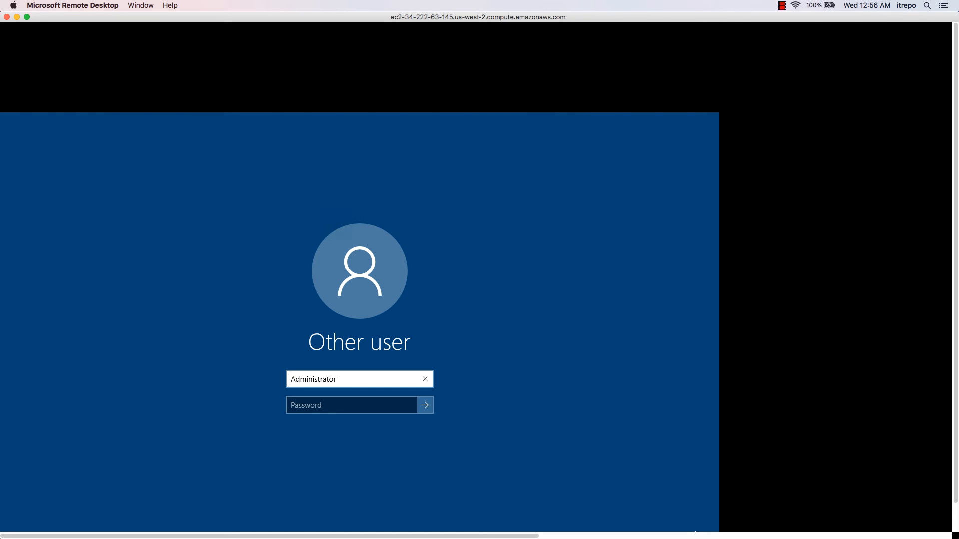
drag(237, 17, 296, 11)
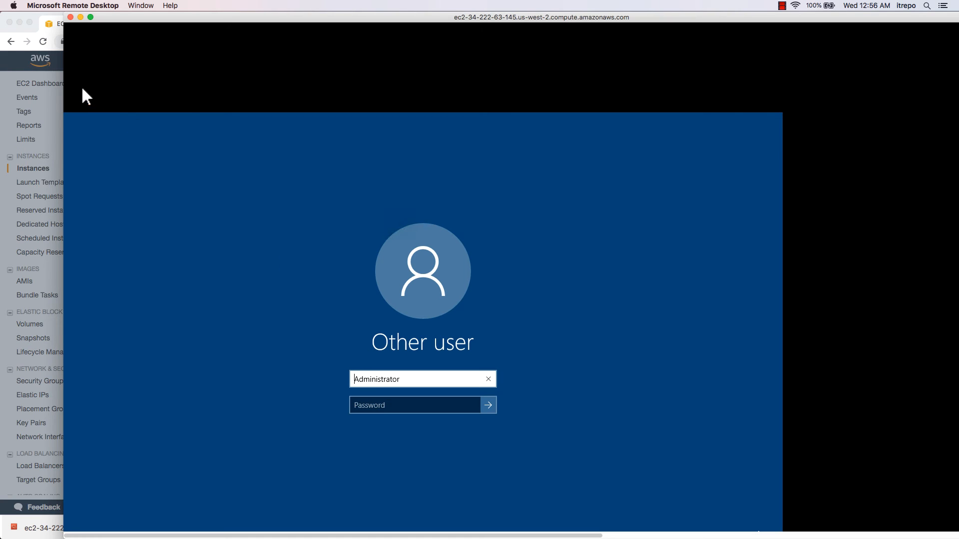
click(48, 25)
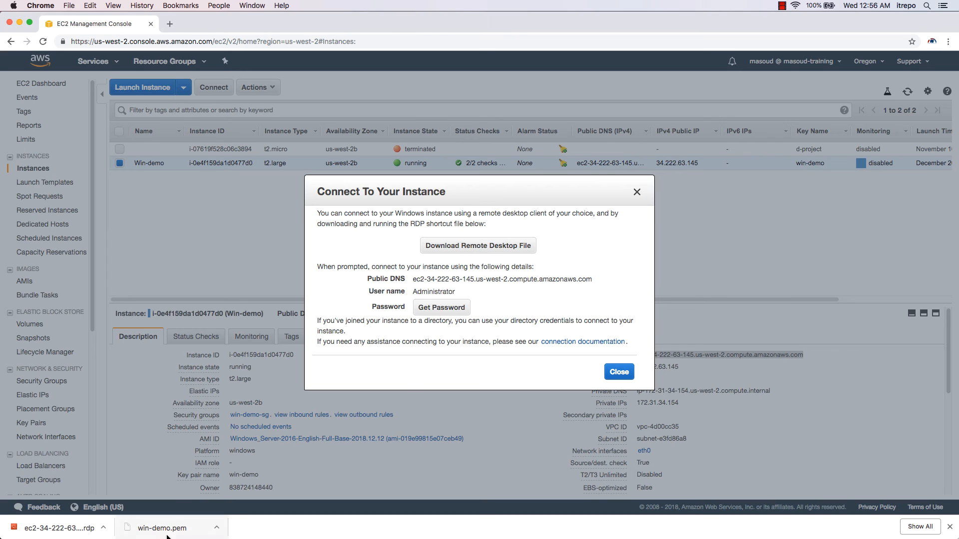
Retrieve the Administrator password by loading win-demo.pem as the key pair and decrypting it, and copy the password
click(433, 311)
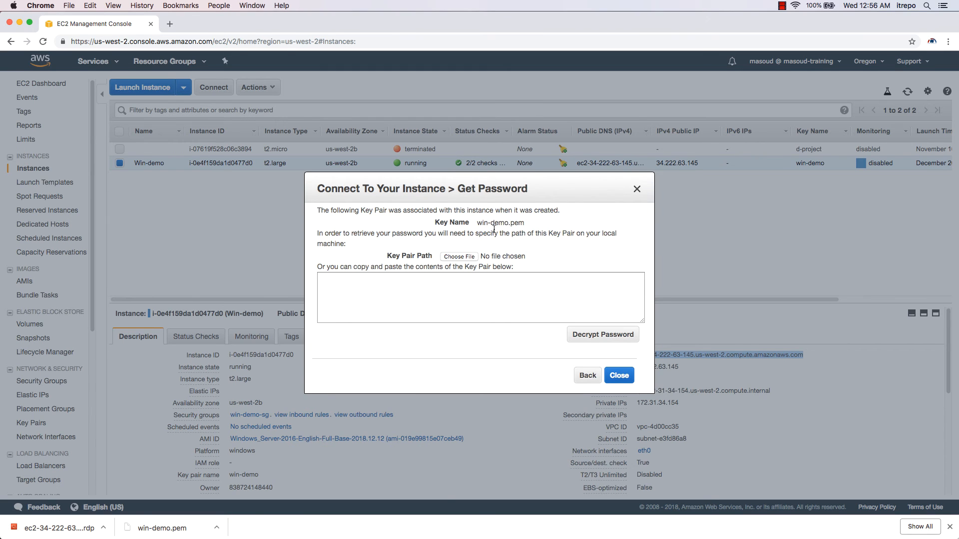
click(465, 257)
key(Return)
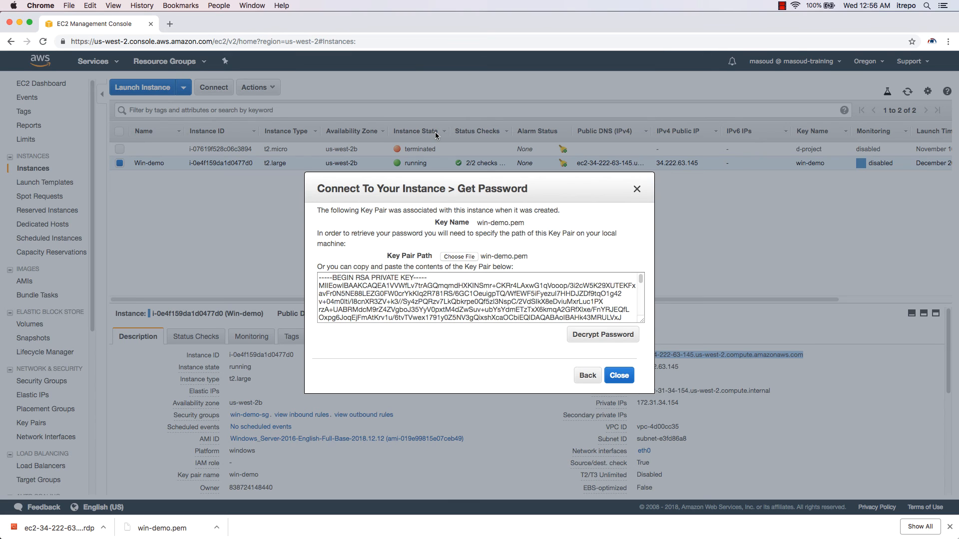
click(604, 339)
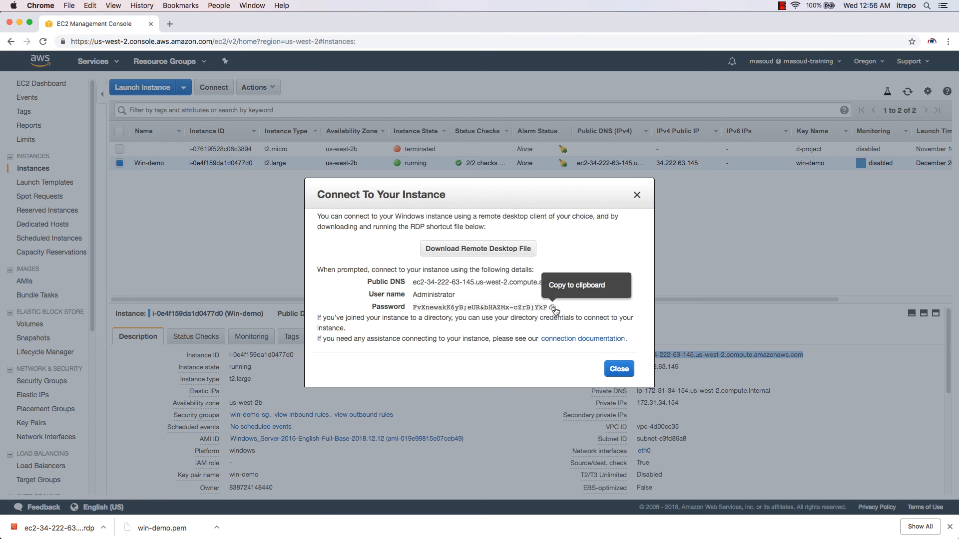
click(553, 308)
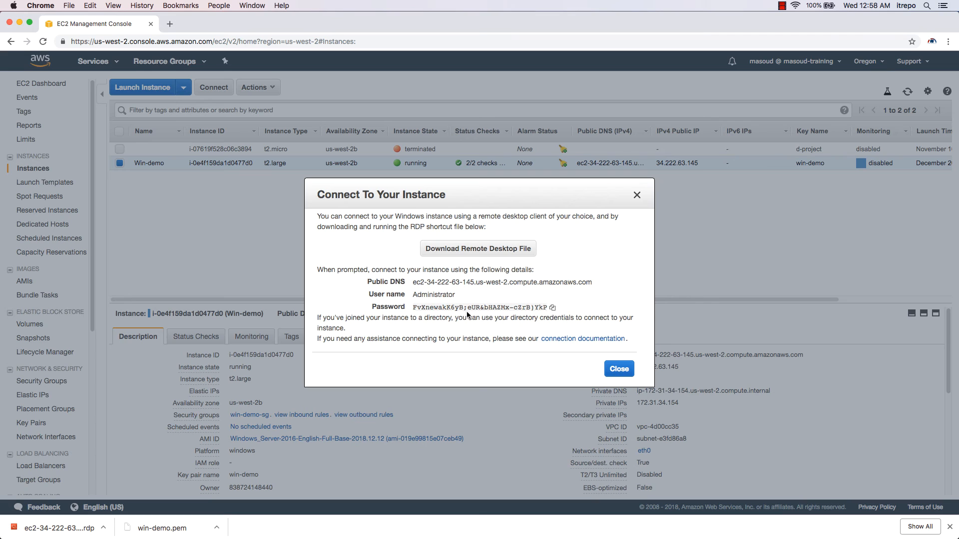
click(552, 308)
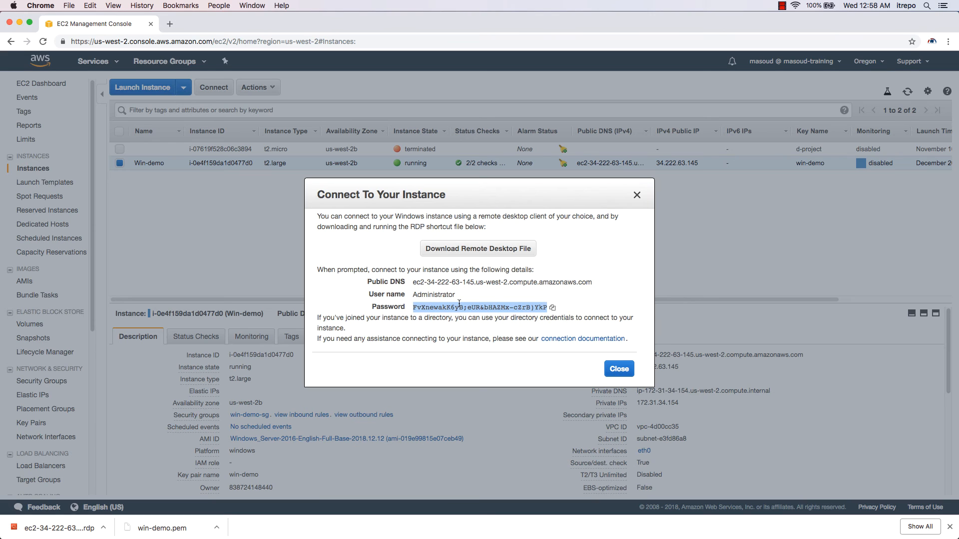
Switch to Microsoft Remote Desktop and paste the copied Administrator password into the password field of the saved EC2 desktop
key(super+space)
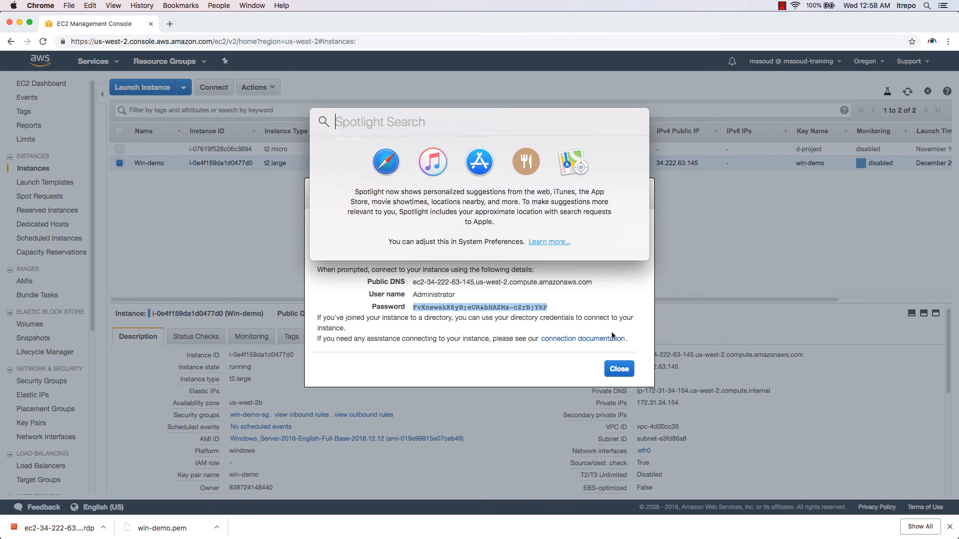
text(remote)
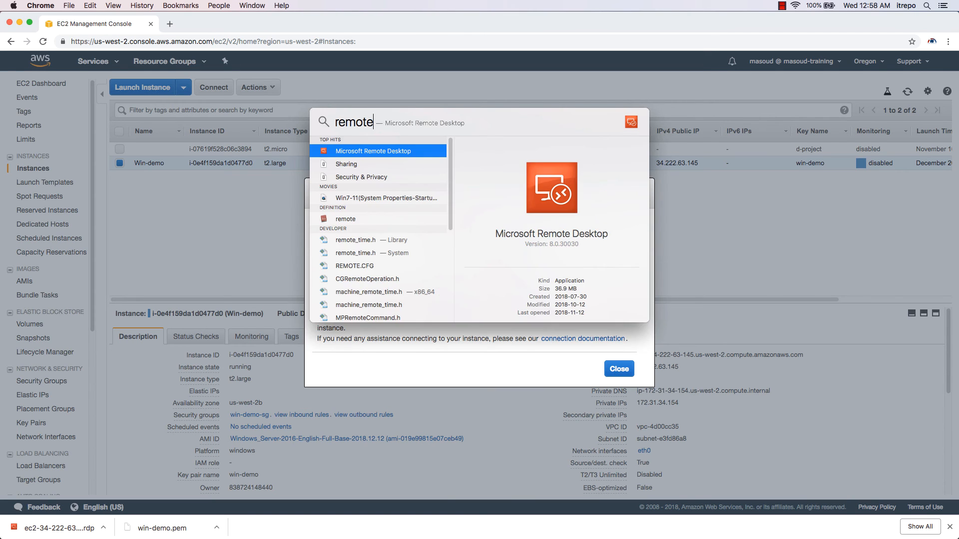
key(Return)
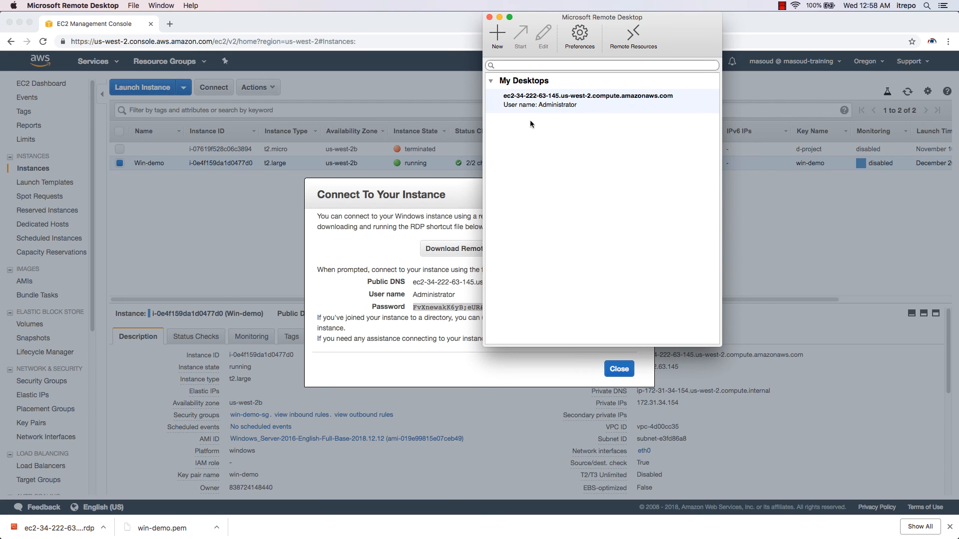
right_click(567, 103)
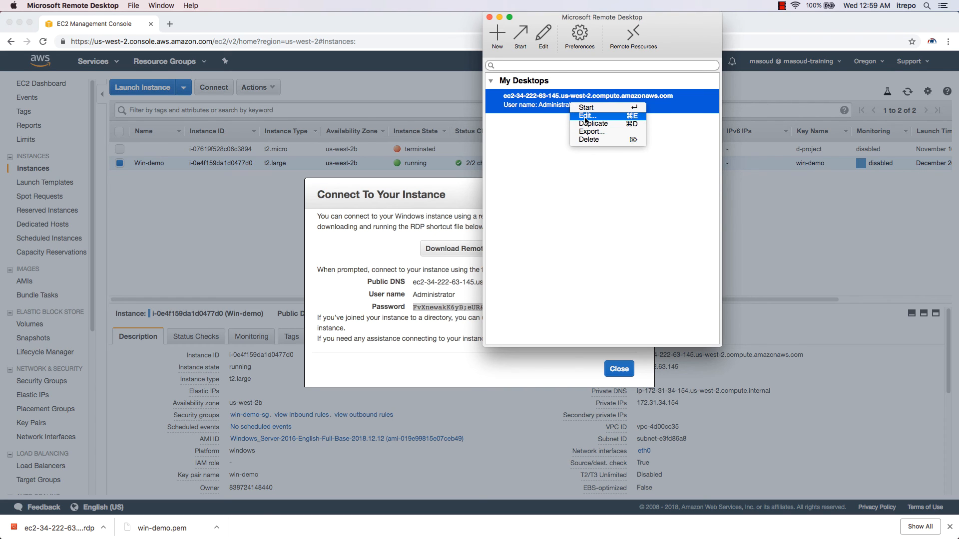
click(585, 116)
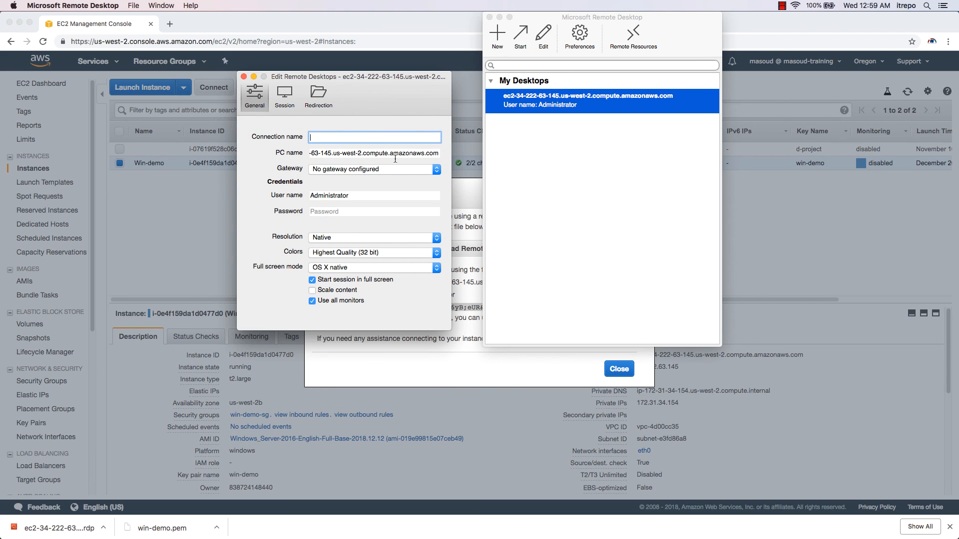
right_click(332, 214)
click(353, 255)
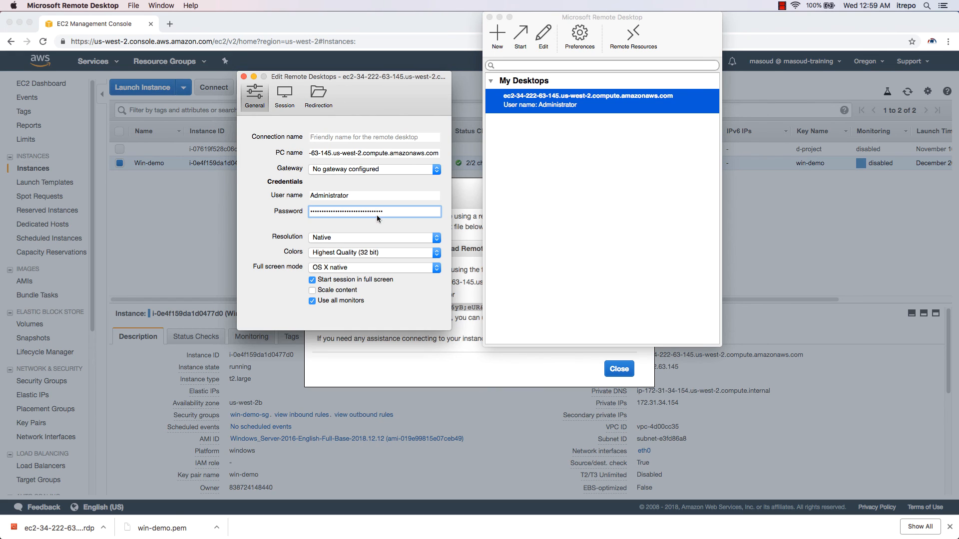
click(244, 76)
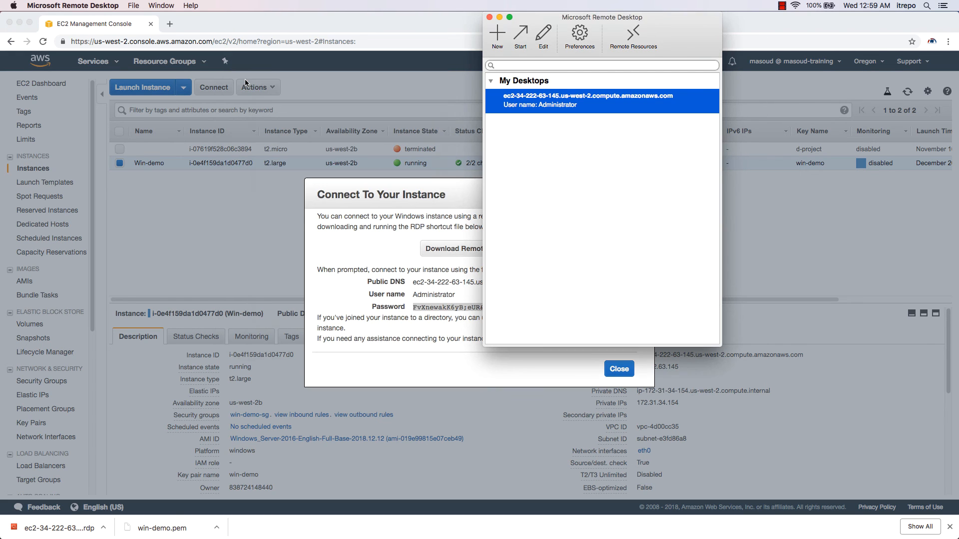
Start a remote session to the saved EC2 desktop and accept its unverified certificate
double_click(596, 99)
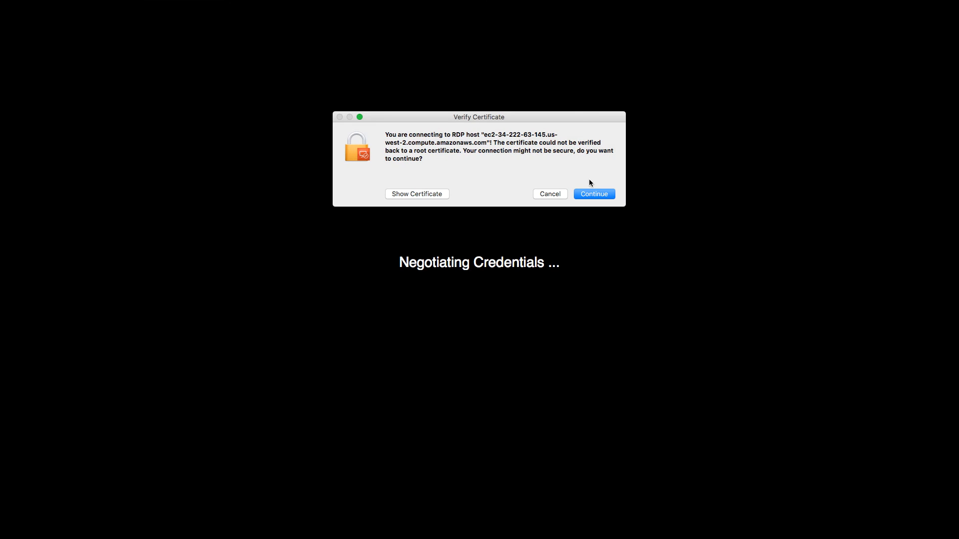
click(590, 194)
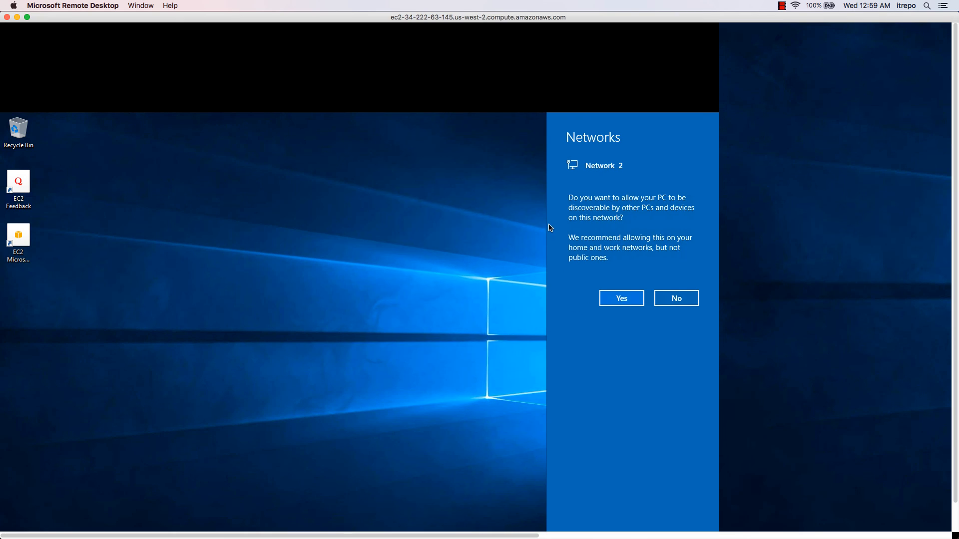
Allow the server to be discoverable on Network 2 and display the remote session in full screen
click(618, 295)
click(141, 6)
click(140, 28)
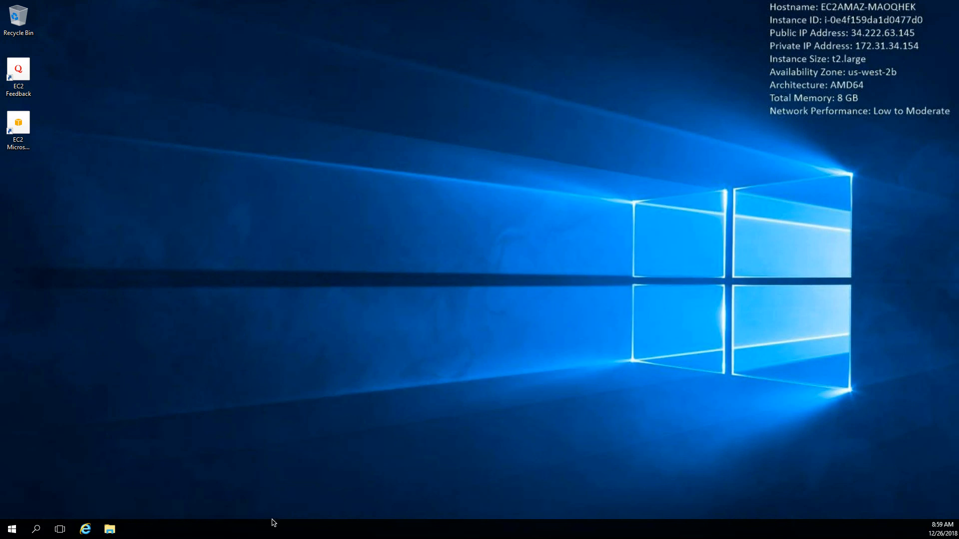
Open Task Manager on the remote server and move its window clear of the instance information on the desktop
right_click(300, 531)
click(328, 478)
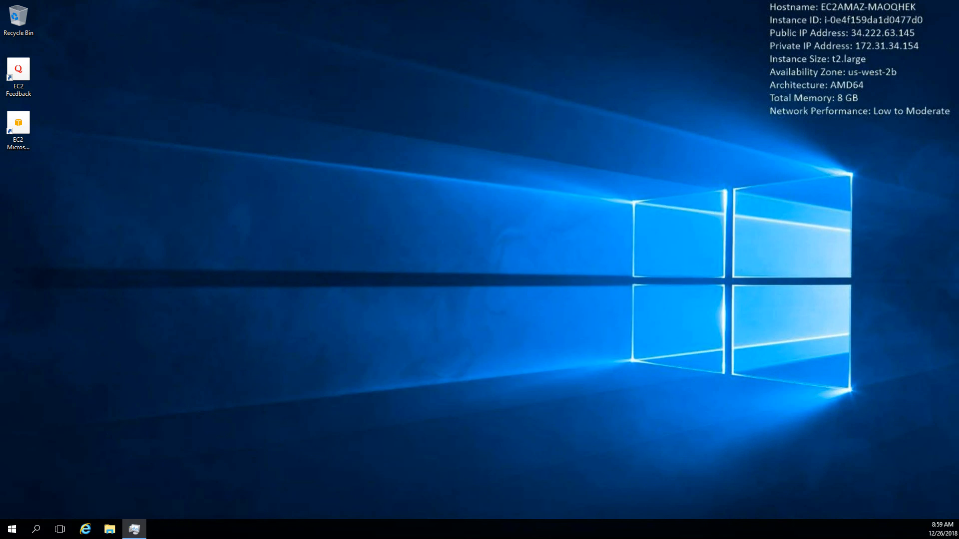
drag(864, 10, 285, 17)
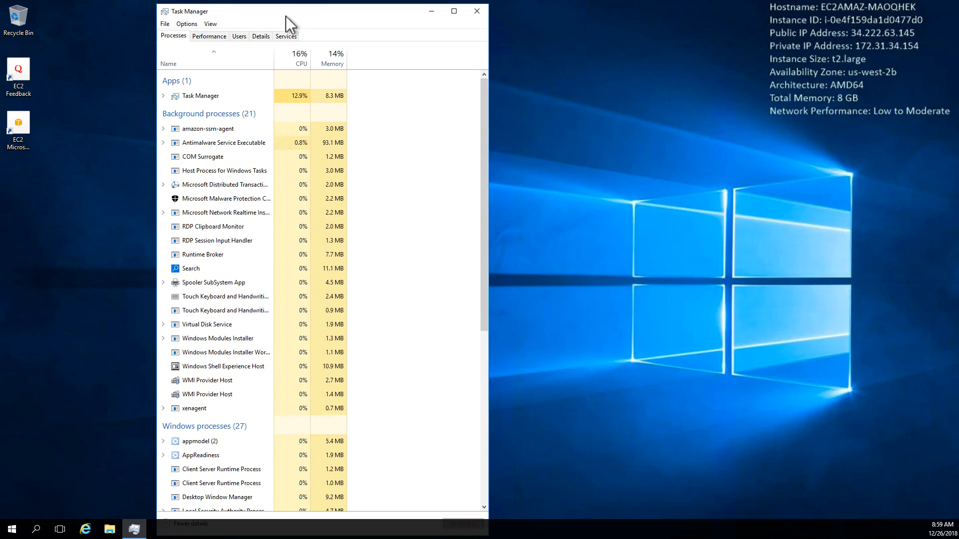
Show the server's CPU performance graph by logical processors and view its memory usage
click(208, 41)
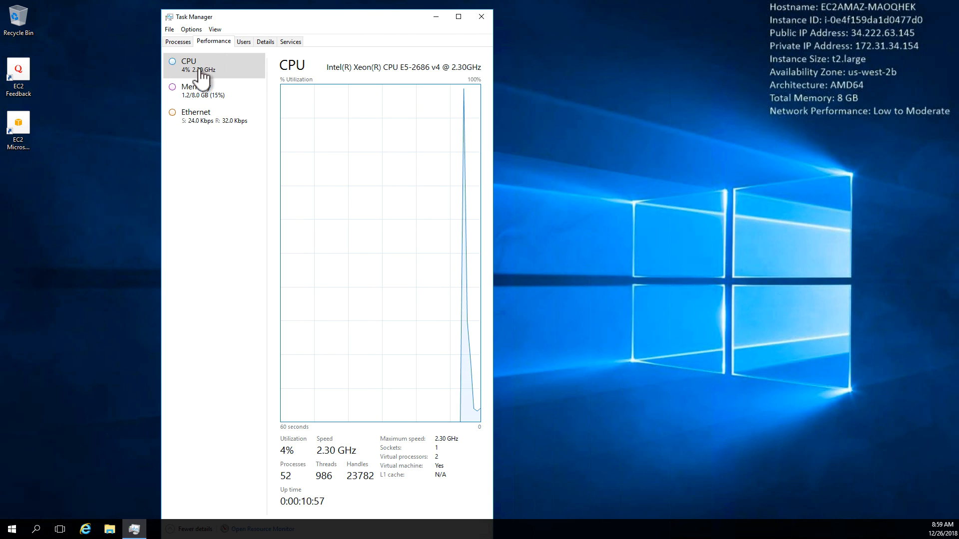
right_click(568, 203)
right_click(438, 196)
mouse_move(494, 201)
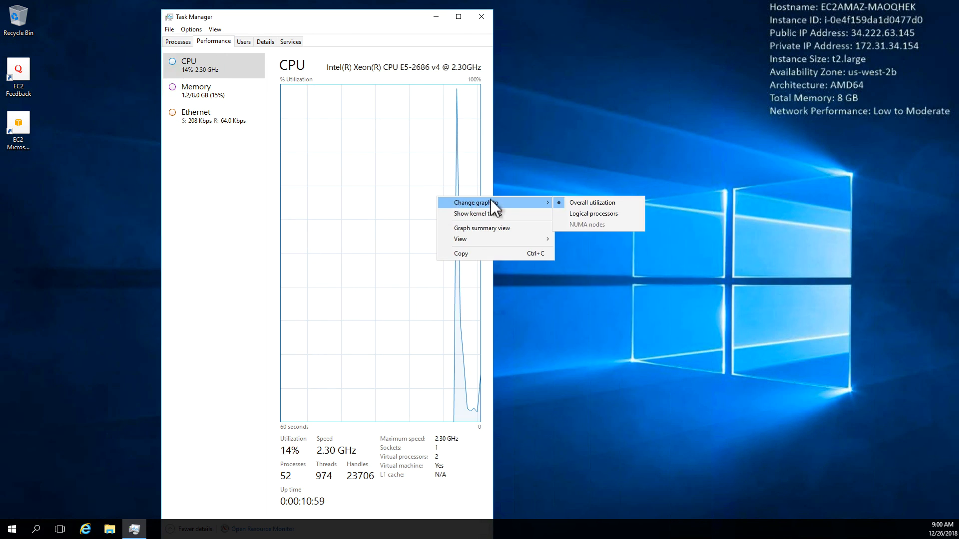
click(564, 213)
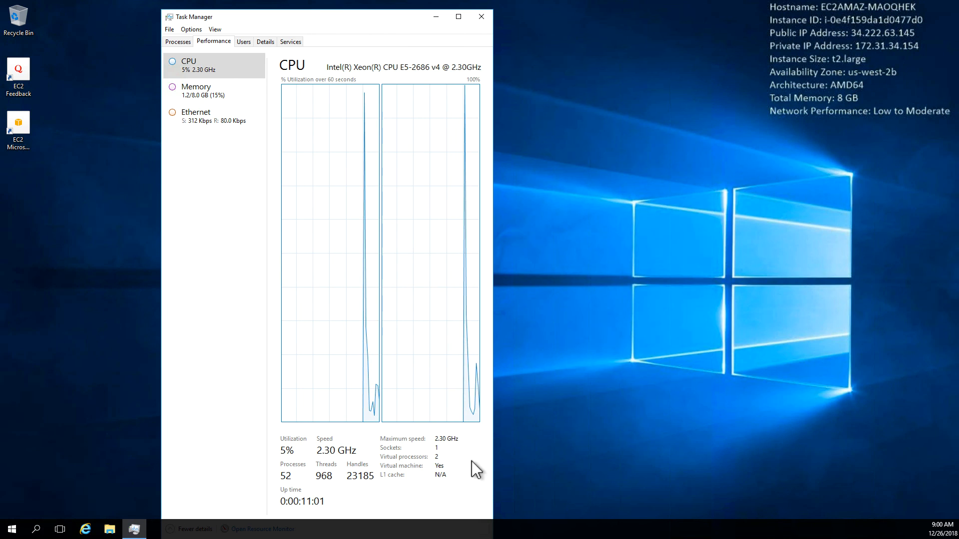
click(235, 91)
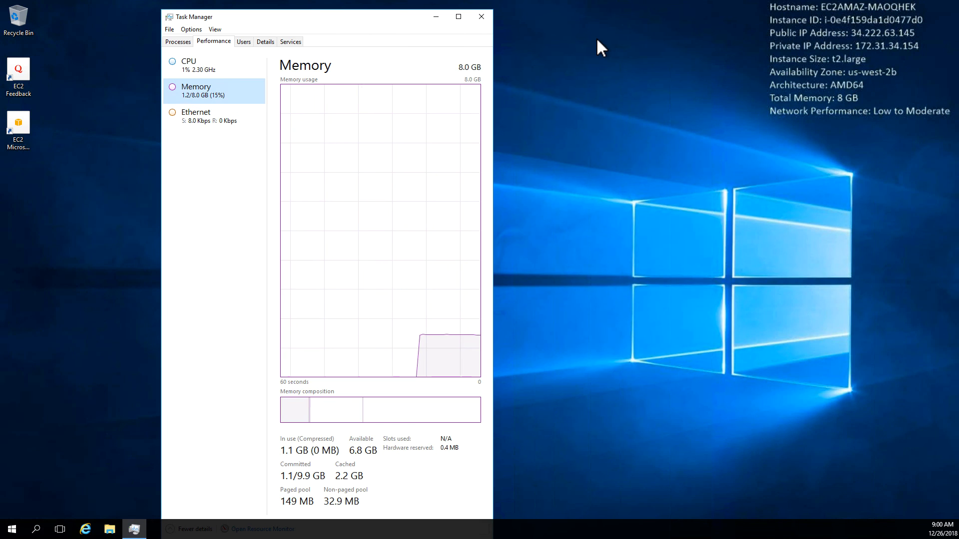